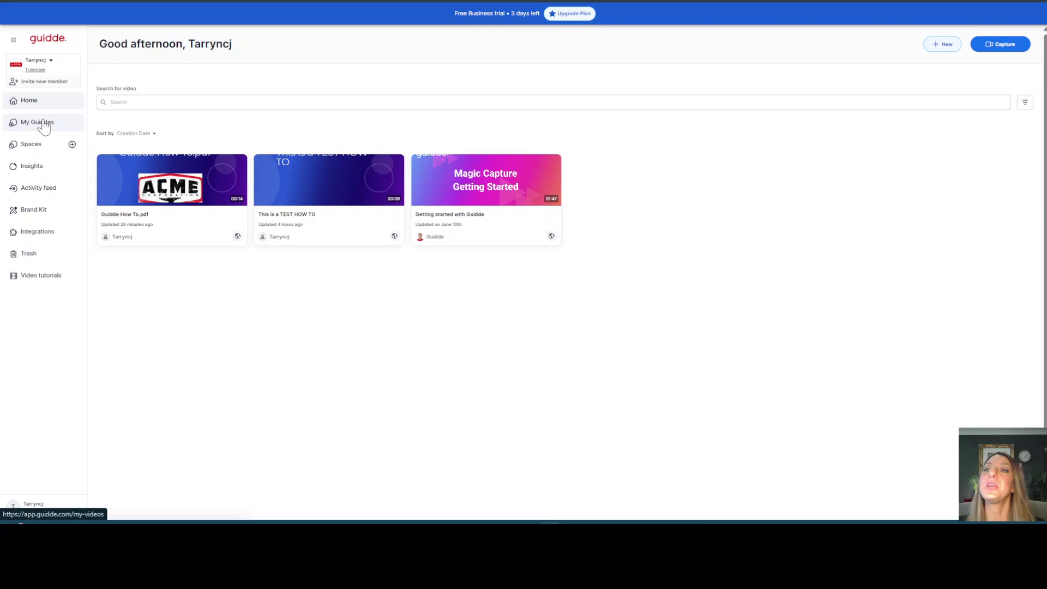
- View My Guiddes, then switch to the Spaces overview with Marketing Team and Tech articles
click(44, 124)
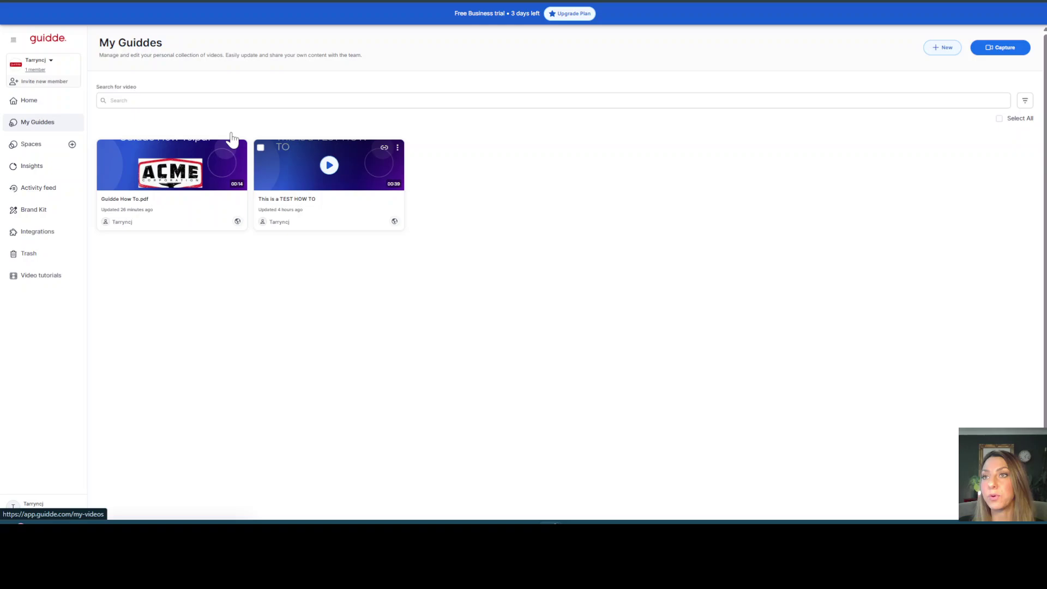
mouse_move(219, 218)
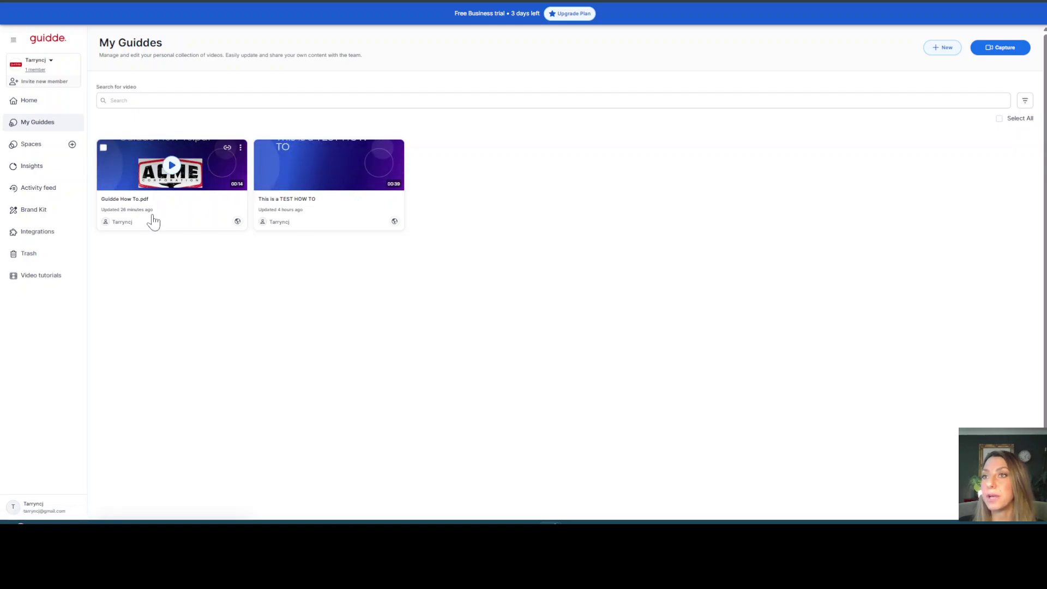
click(31, 145)
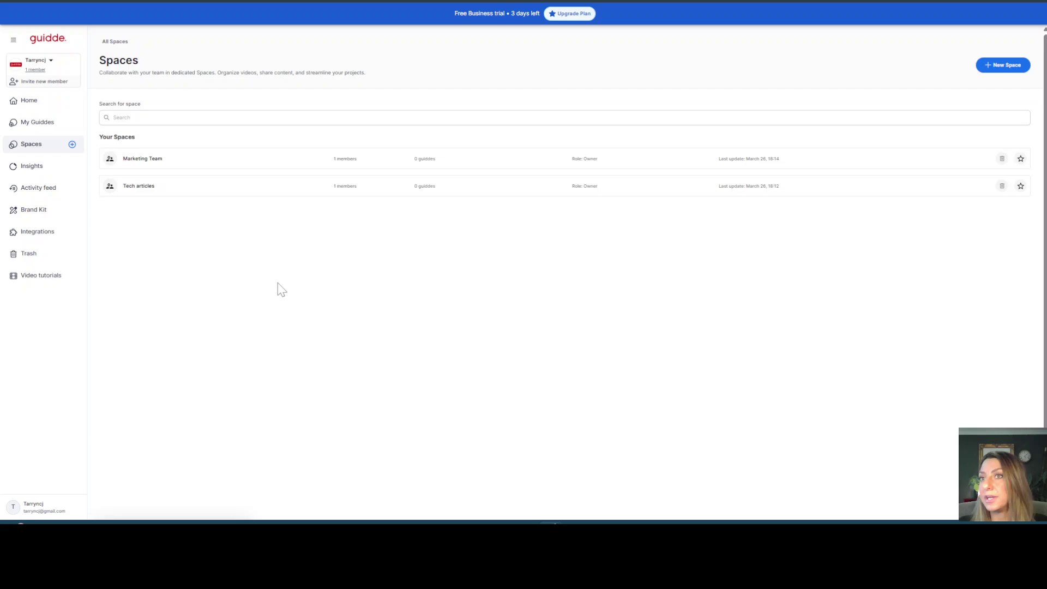
- Zoom the page in, open the Marketing Team space's Marketing team onboarding folder, and focus search
key(ctrl+plus)
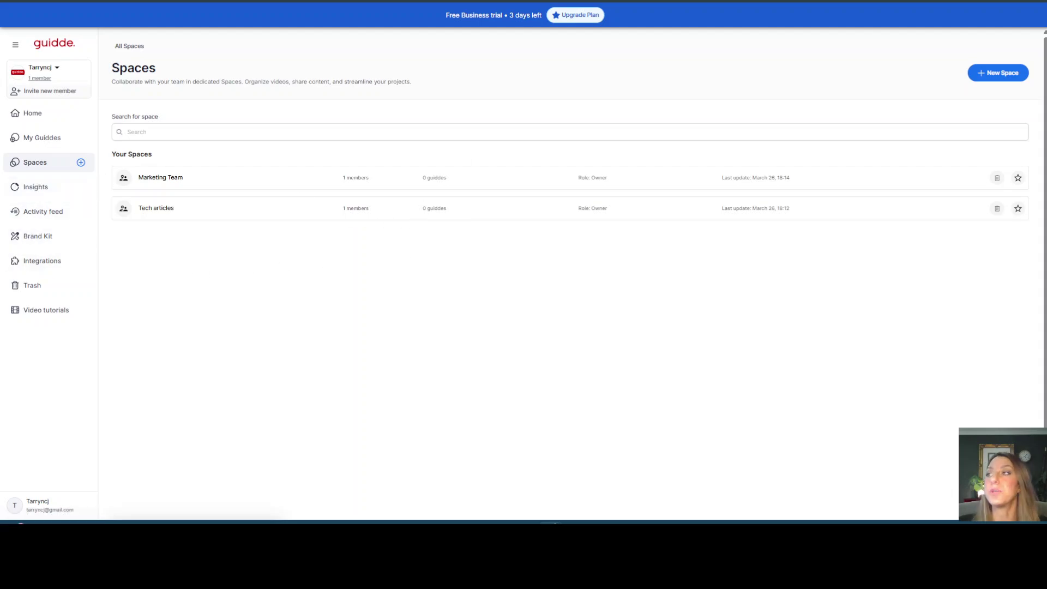
click(136, 187)
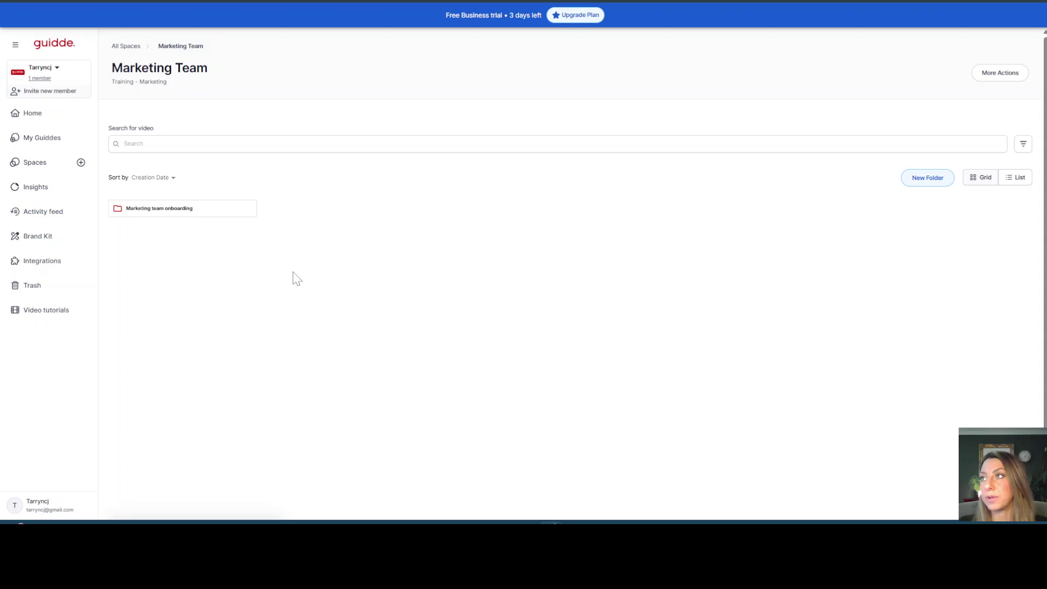
click(138, 217)
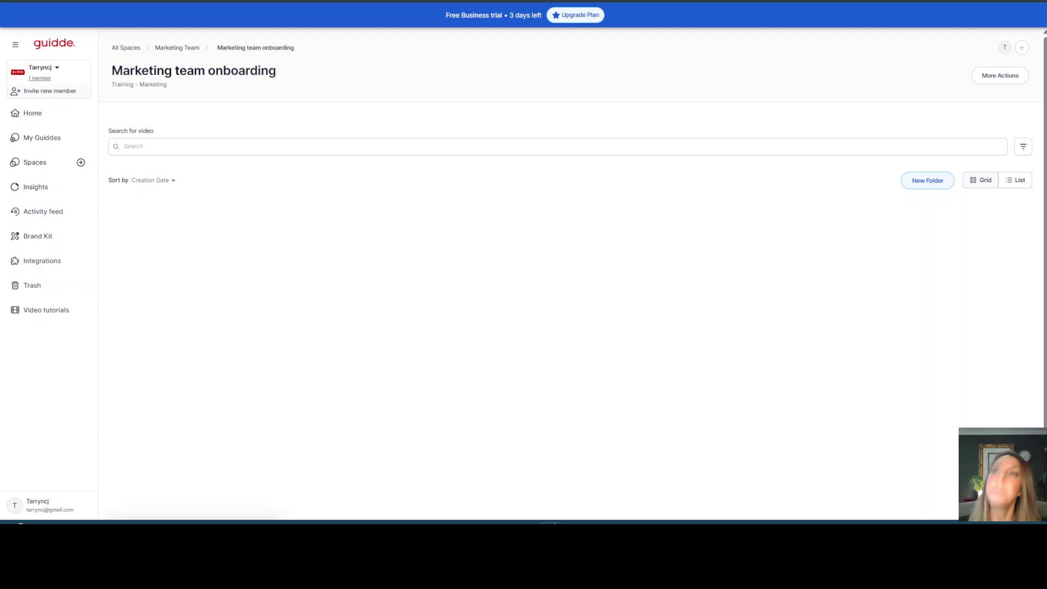
click(180, 147)
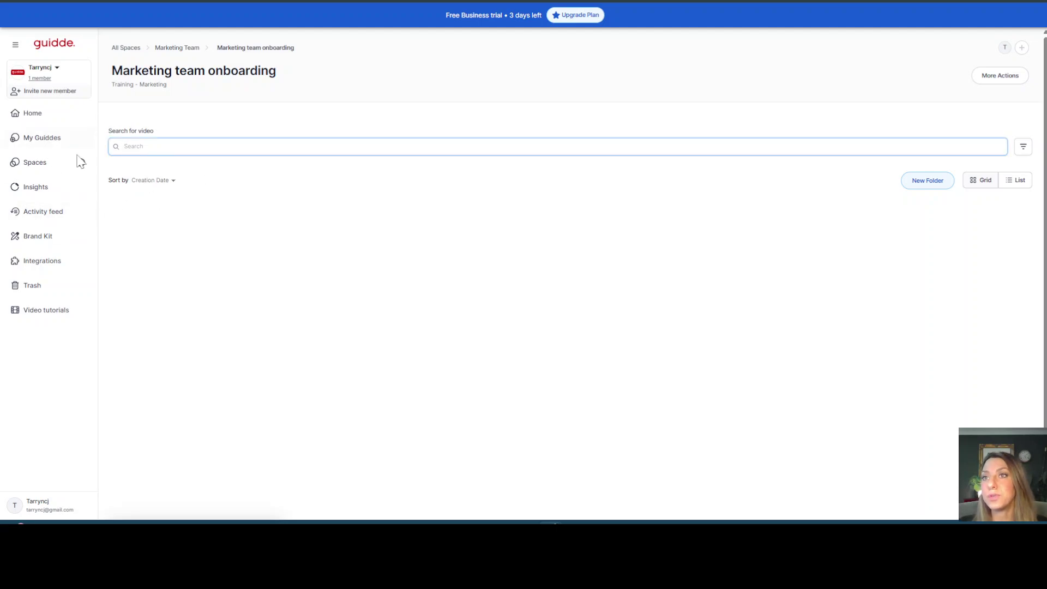
- Open Insights with zero views, and peek at the date range picker before closing it
click(55, 186)
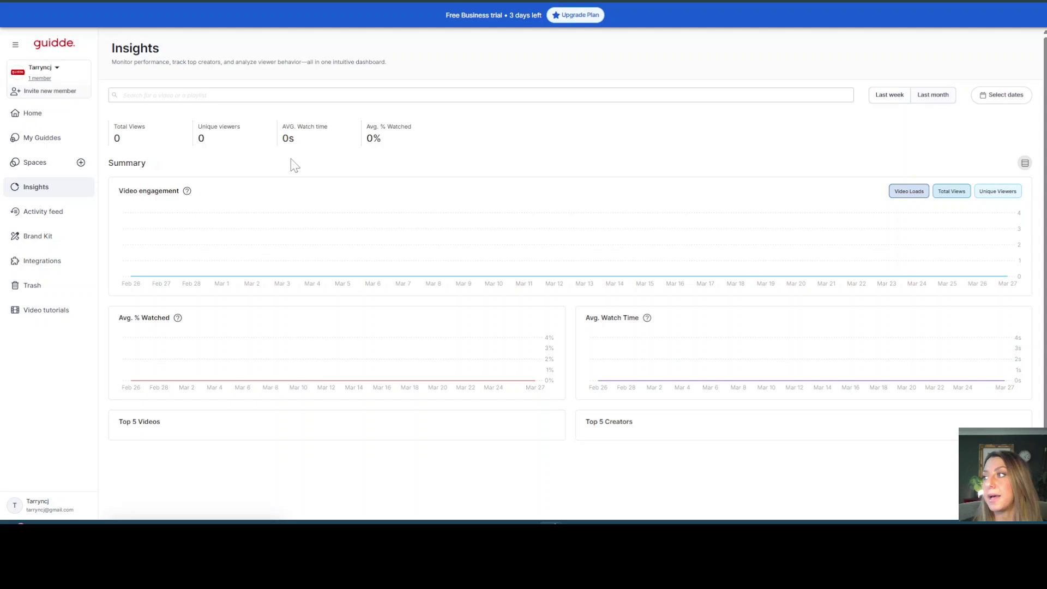
click(984, 97)
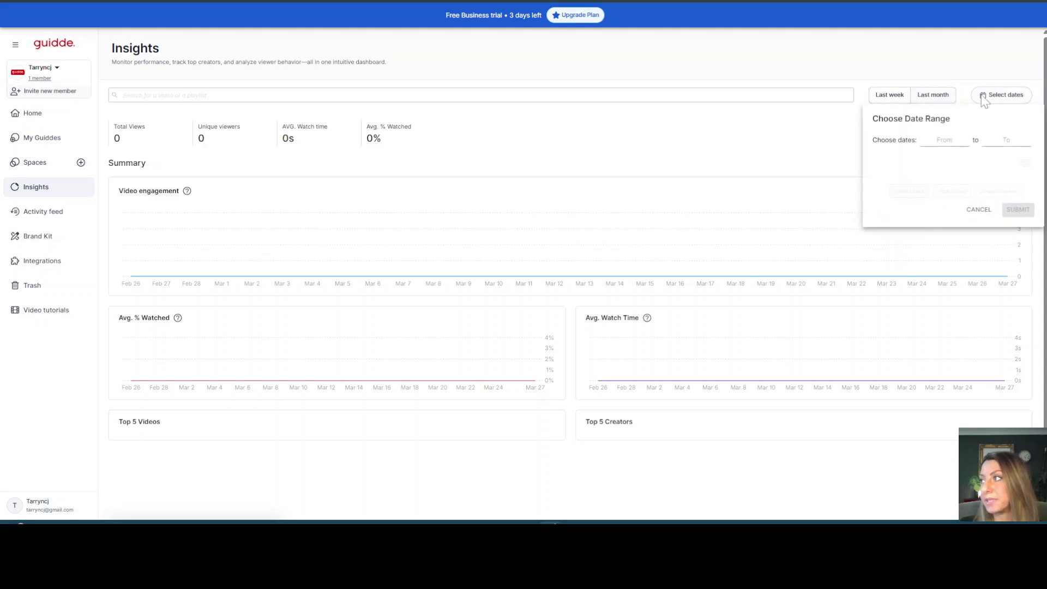
click(893, 102)
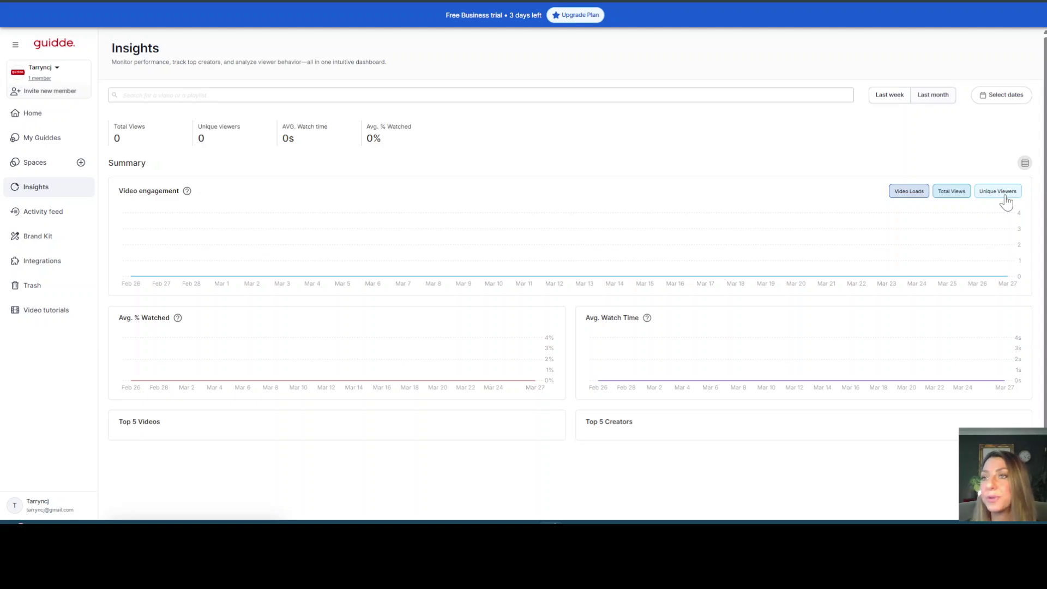
- Show the Activity feed's Mar 28 recorded-video event and check the Members filter list
click(44, 215)
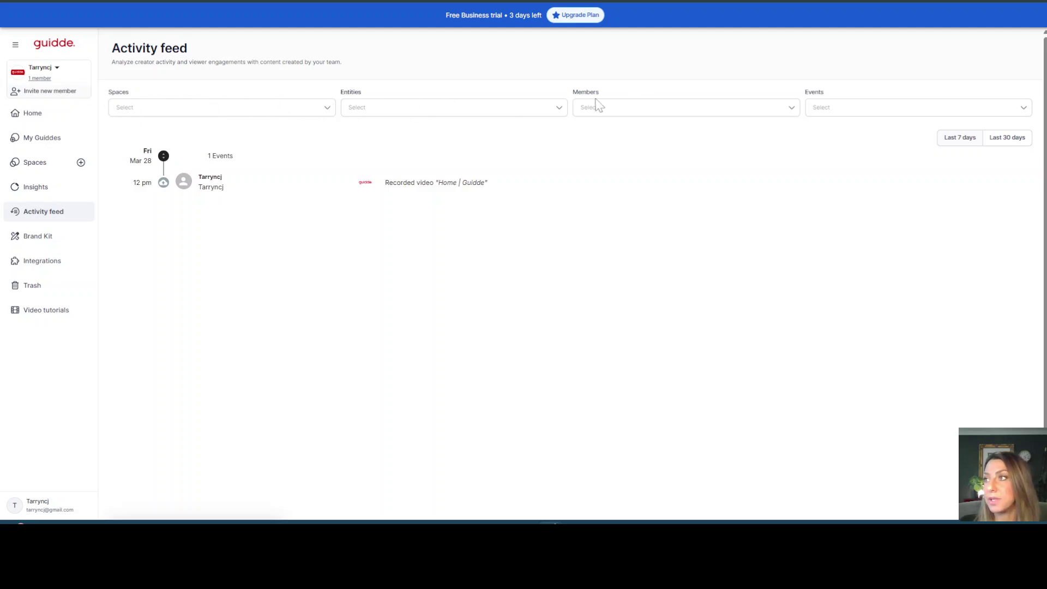
click(586, 109)
click(720, 96)
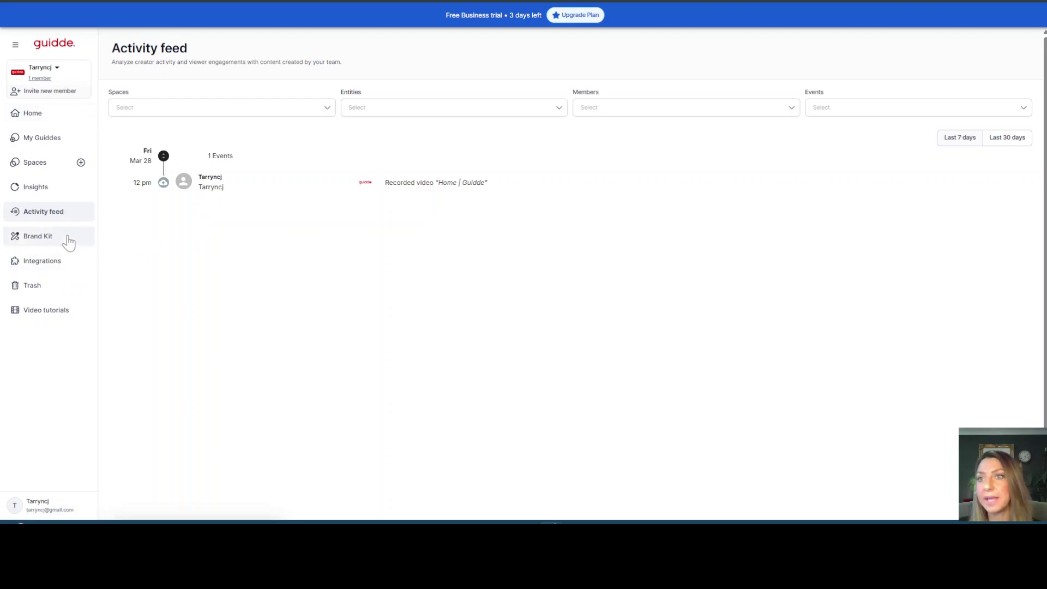
- Go to Brand Kit and dismiss the upgrade account card
click(66, 243)
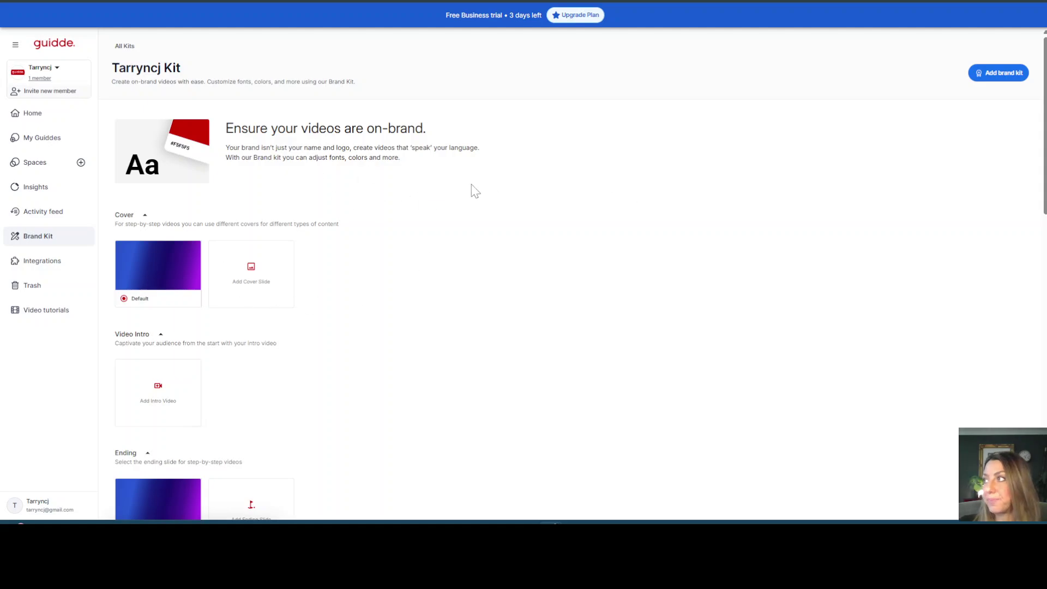
mouse_move(1006, 79)
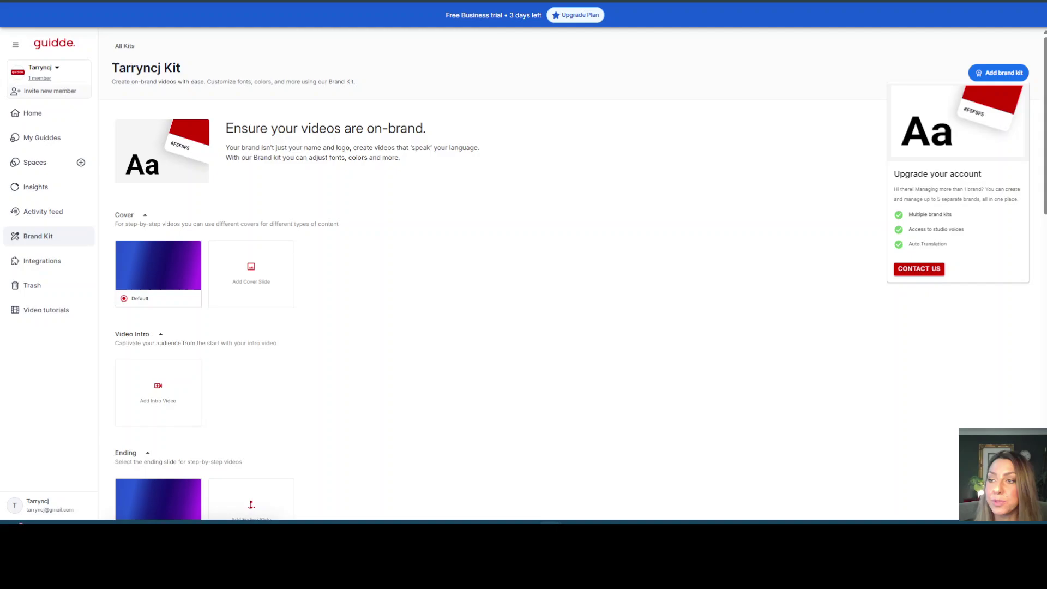
click(480, 225)
- Scroll down to Logo and make the ACME logo the default brand logo
scroll(378, 232, down, 1)
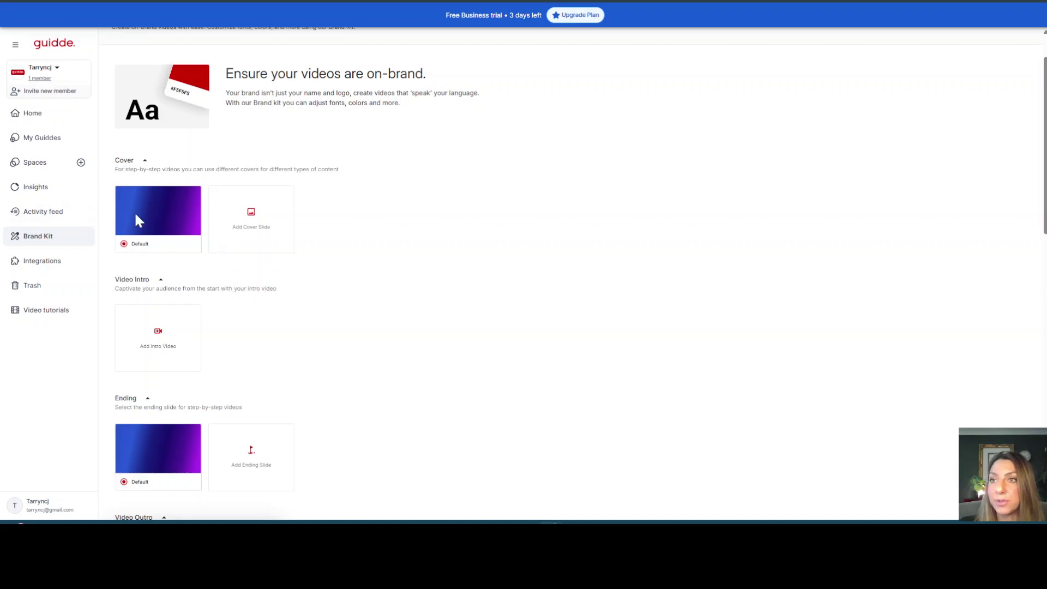
scroll(180, 218, down, 2)
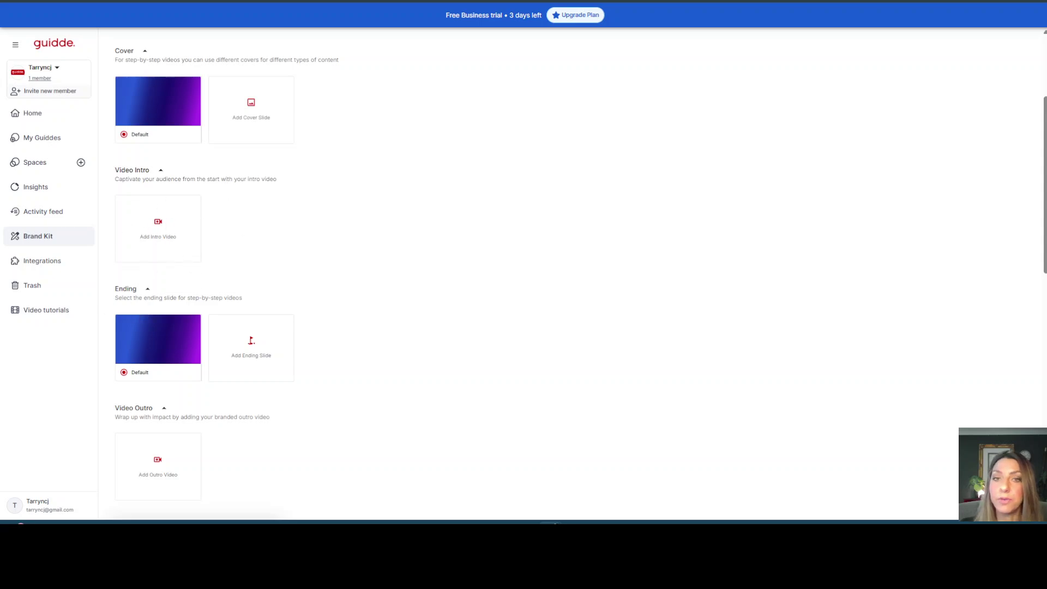
scroll(215, 300, down, 3)
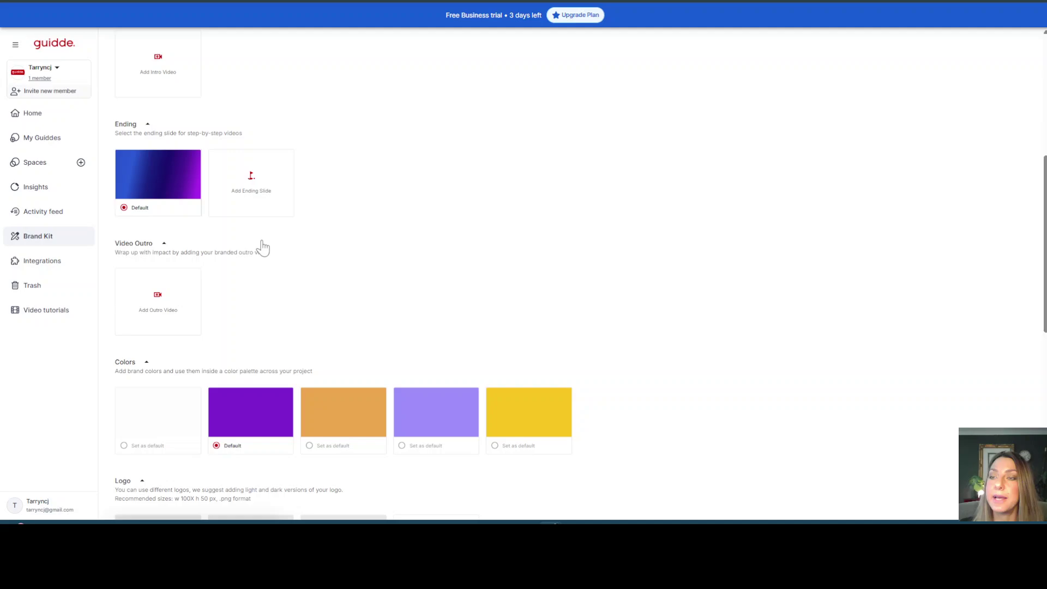
scroll(262, 240, down, 2)
scroll(355, 351, down, 2)
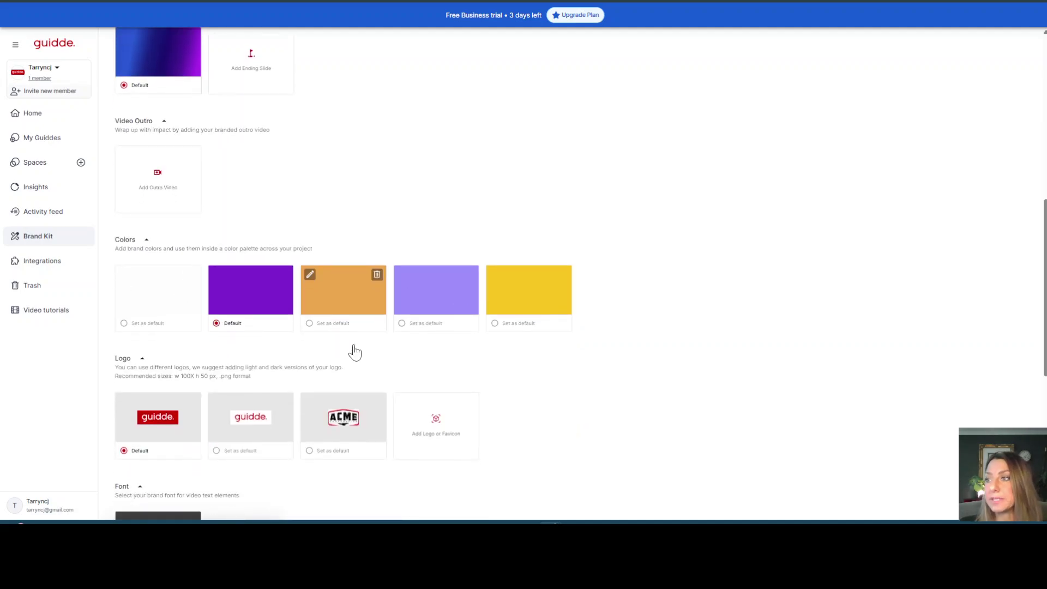
mouse_move(353, 307)
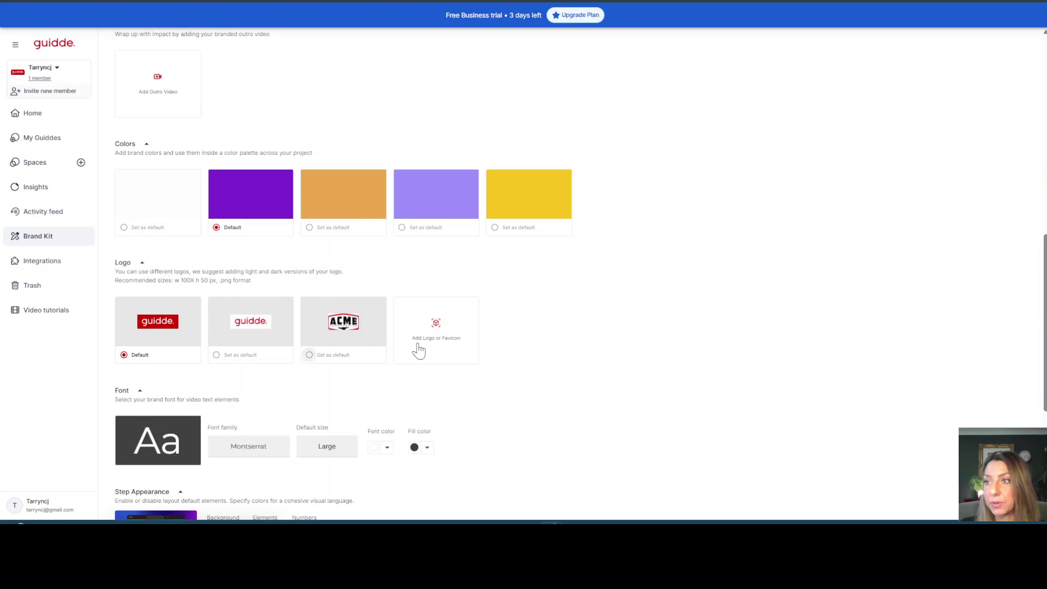
click(310, 354)
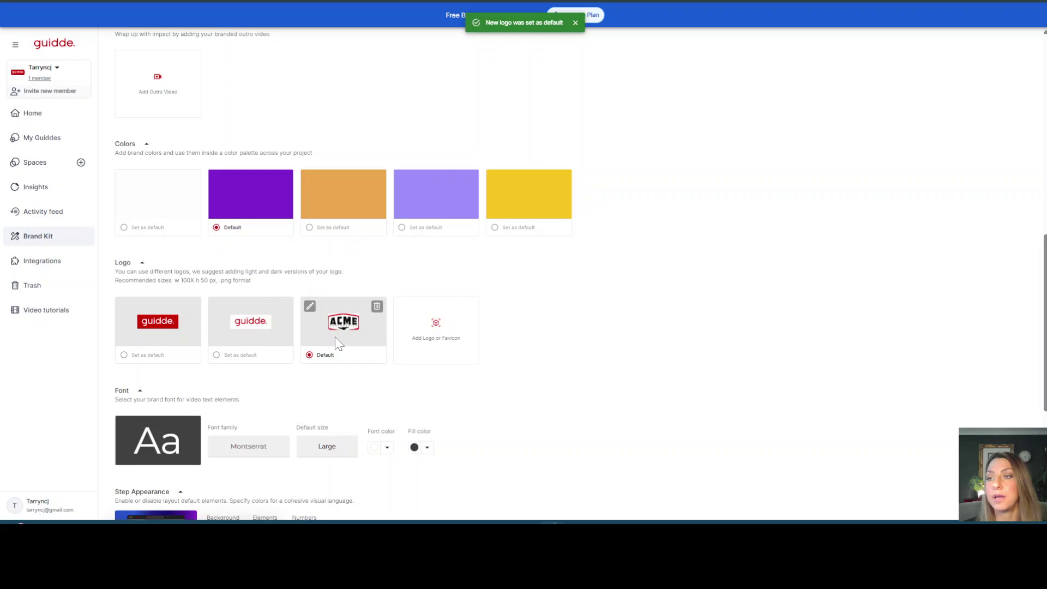
scroll(335, 338, down, 2)
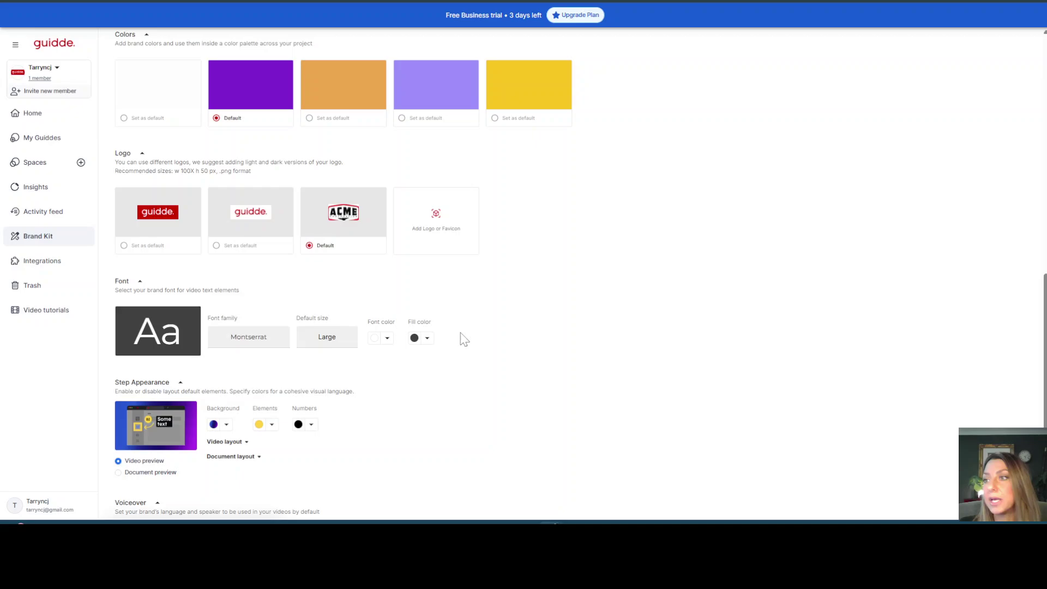
click(240, 343)
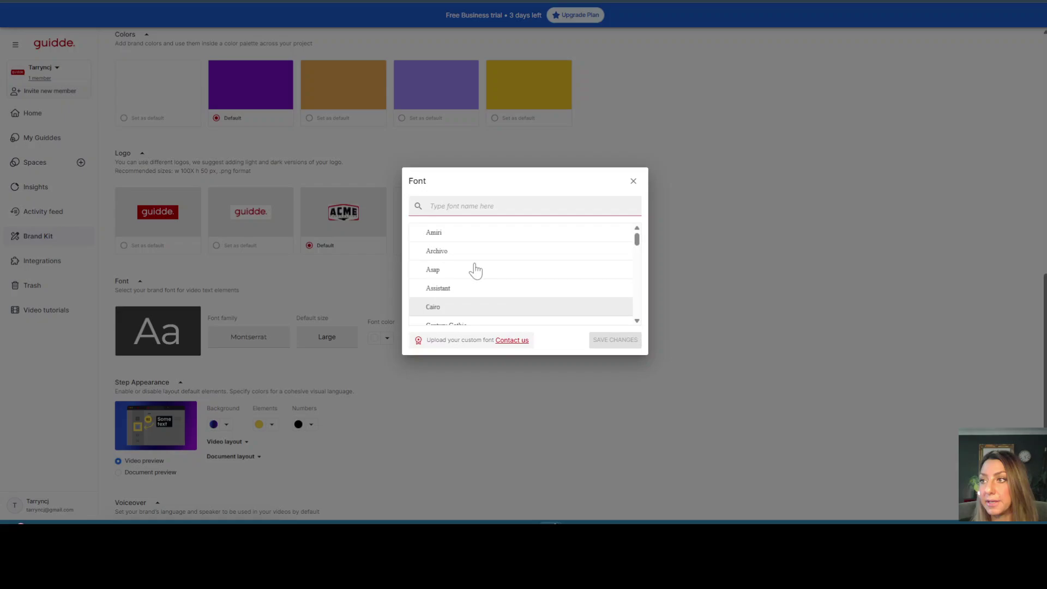
scroll(480, 267, down, 3)
scroll(490, 297, down, 2)
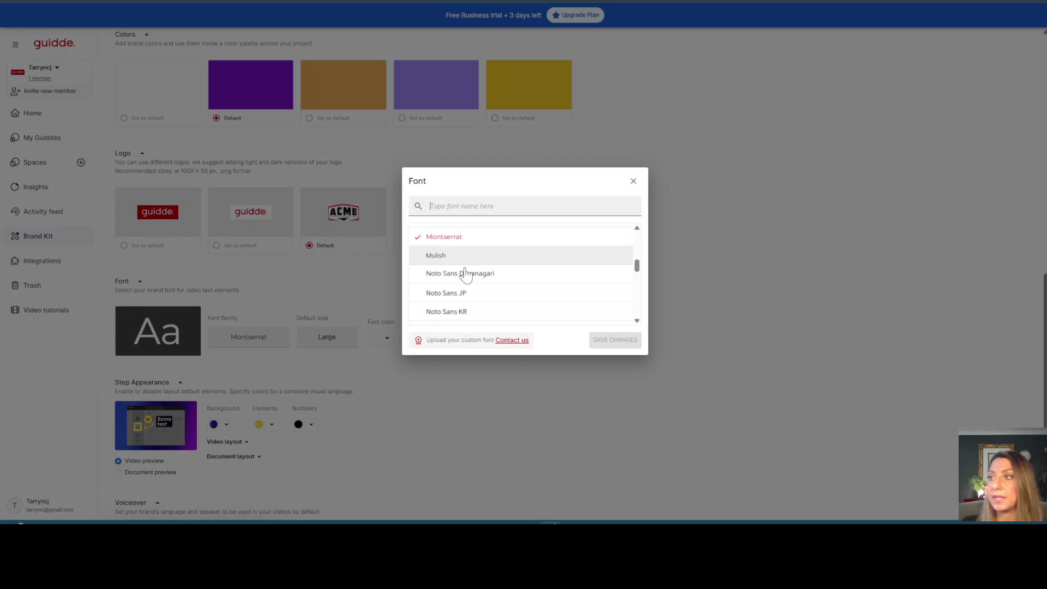
scroll(545, 305, down, 2)
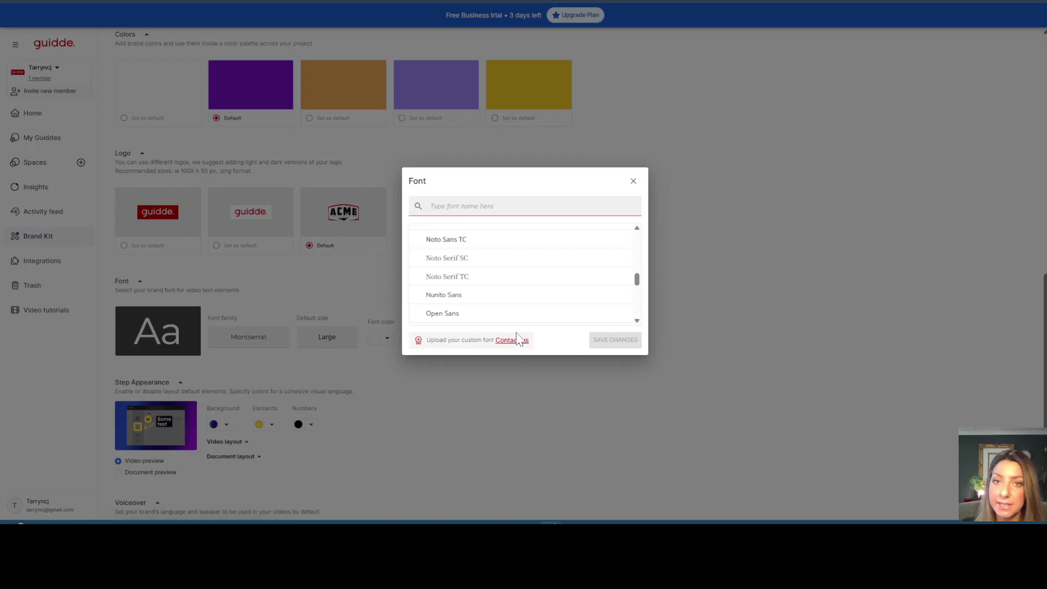
click(634, 184)
scroll(374, 299, down, 3)
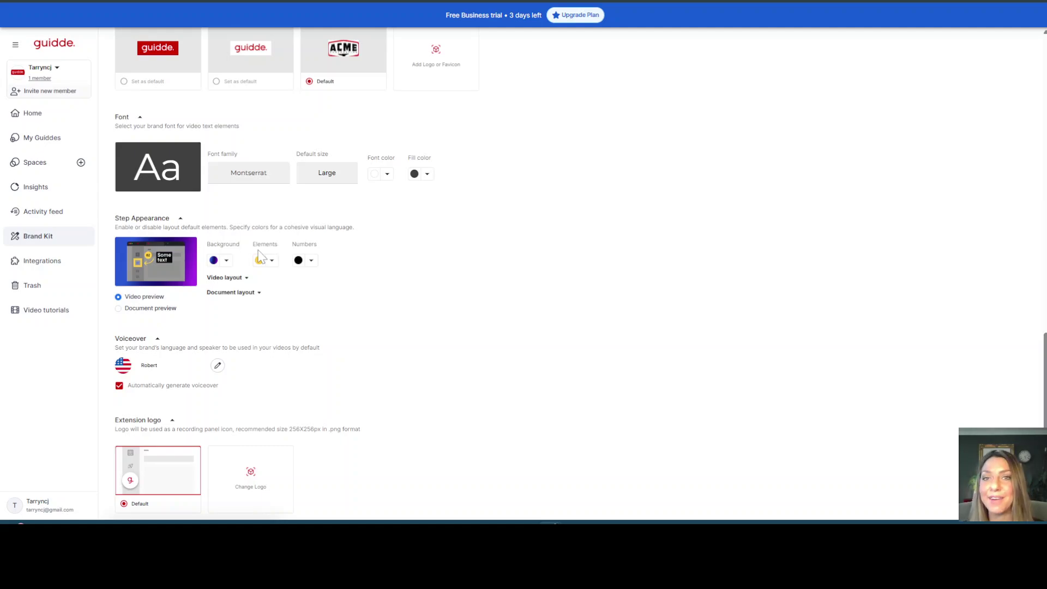
- Change the Brand Kit step elements colour to pink and edit Robert's voiceover speaker
click(272, 262)
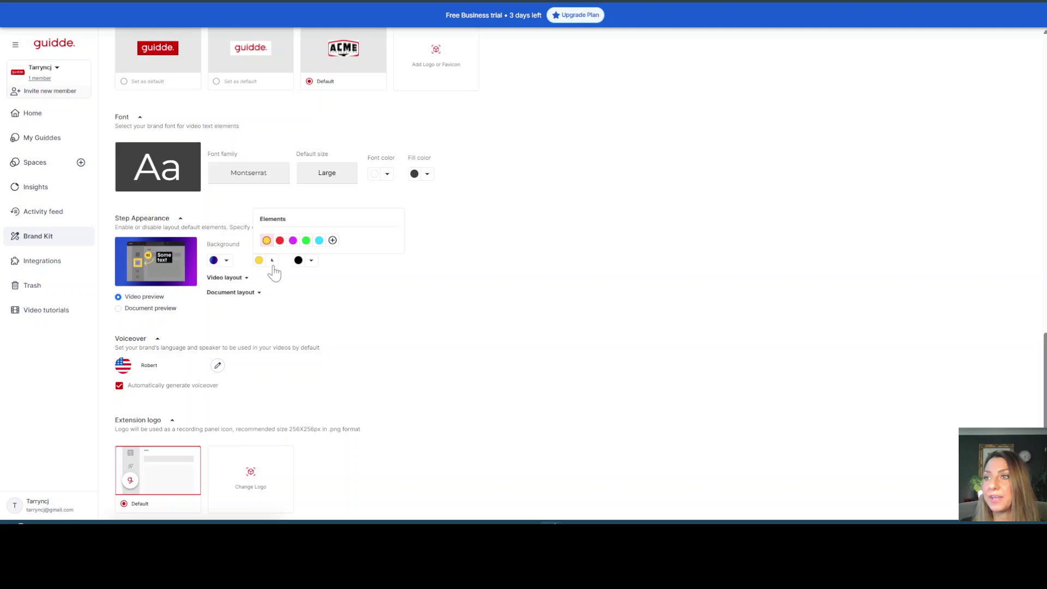
click(279, 241)
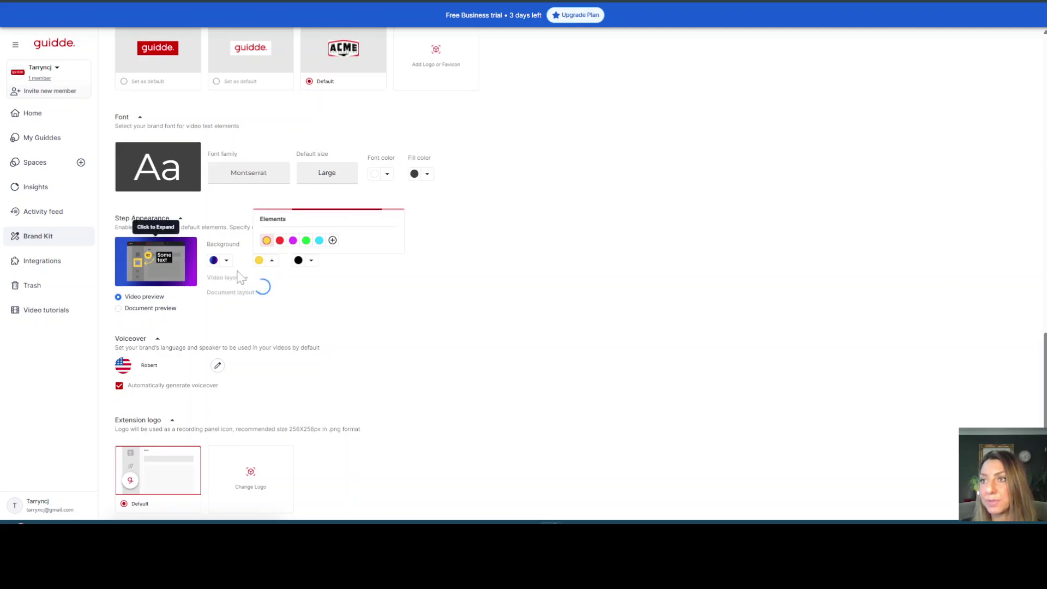
click(281, 242)
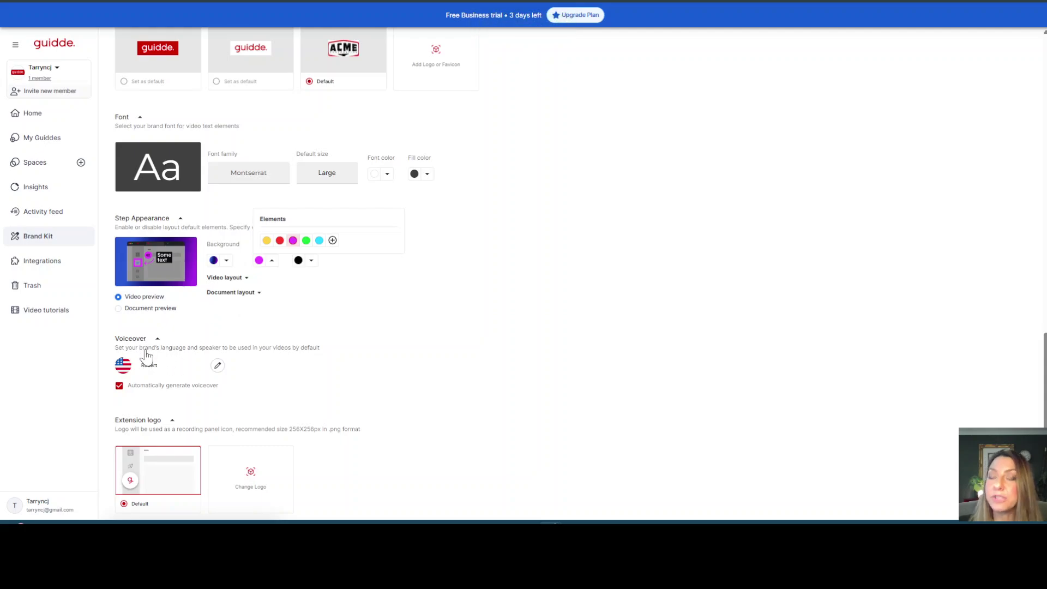
click(218, 366)
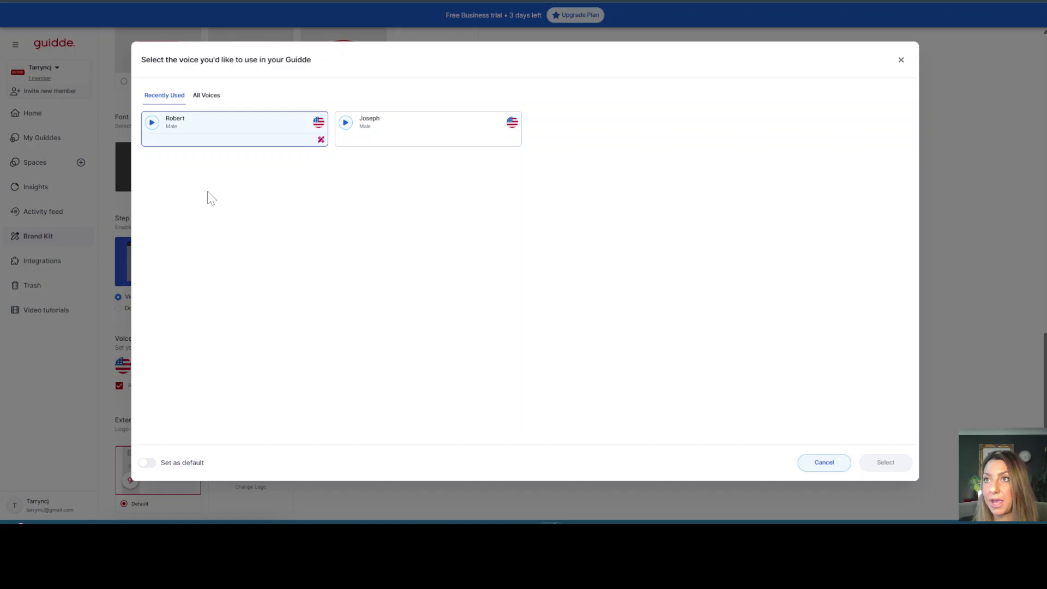
- Browse All Voices by language and gender, then cancel, keeping Robert as the speaker
click(205, 99)
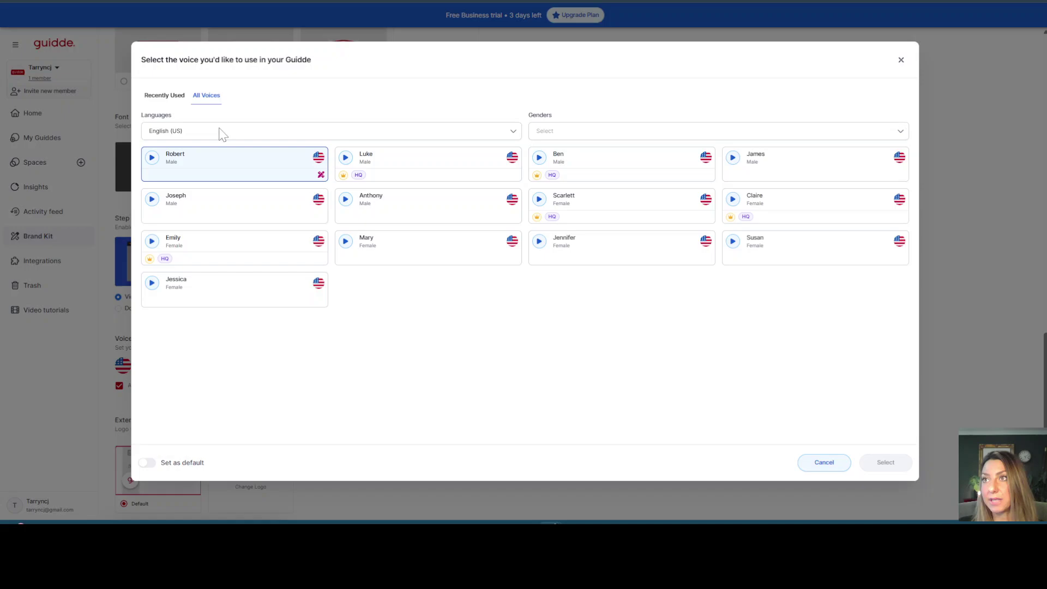
click(194, 138)
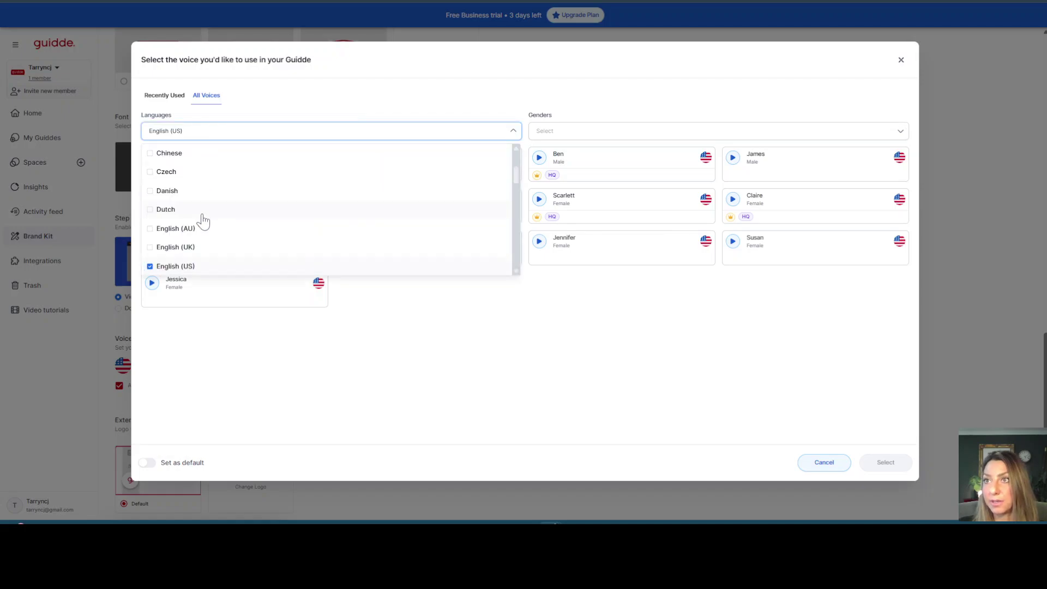
scroll(203, 212, down, 4)
click(316, 110)
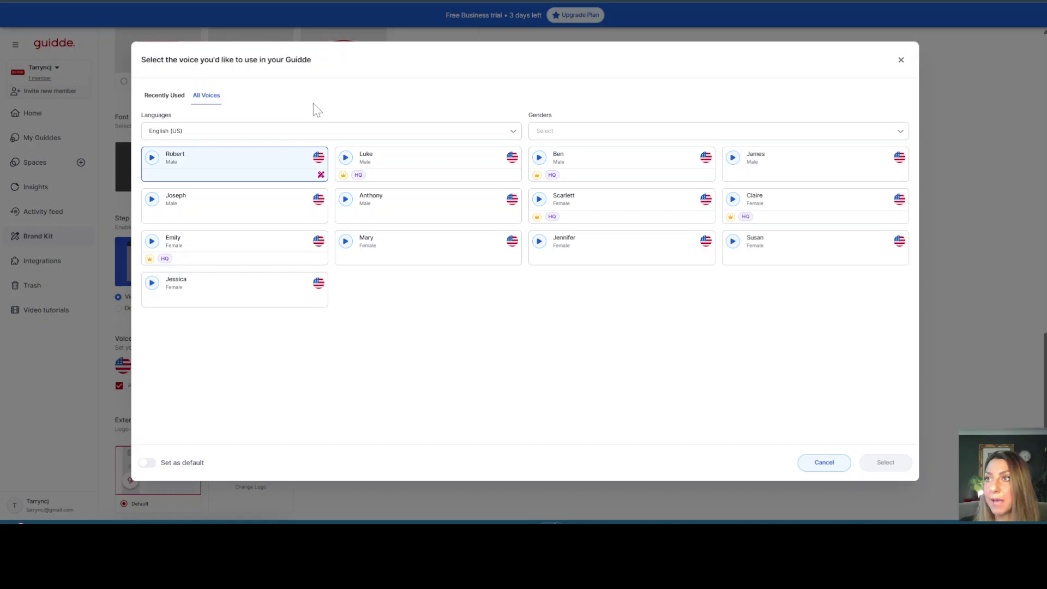
click(562, 134)
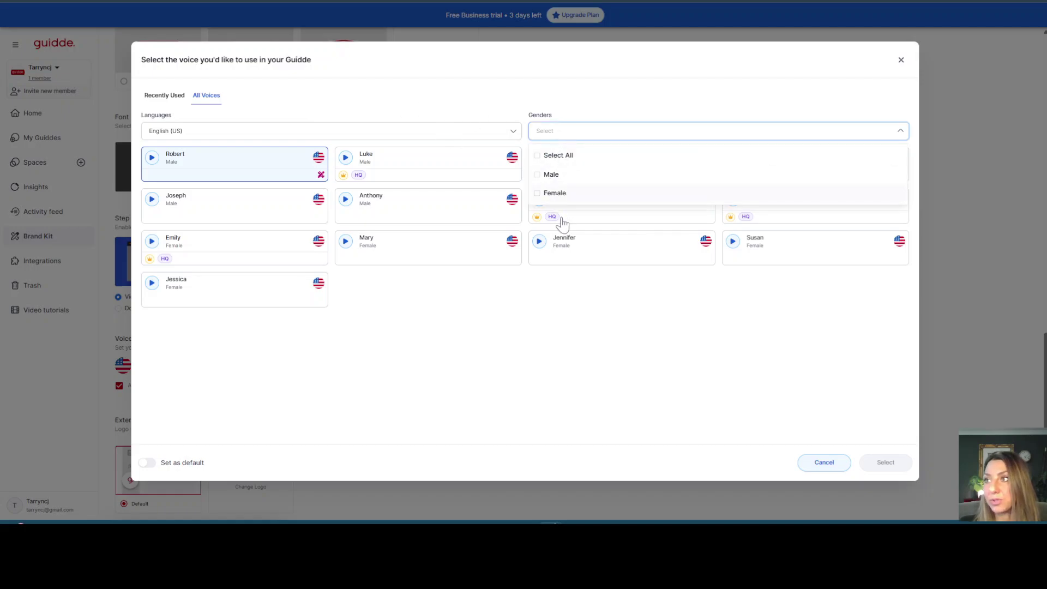
click(403, 340)
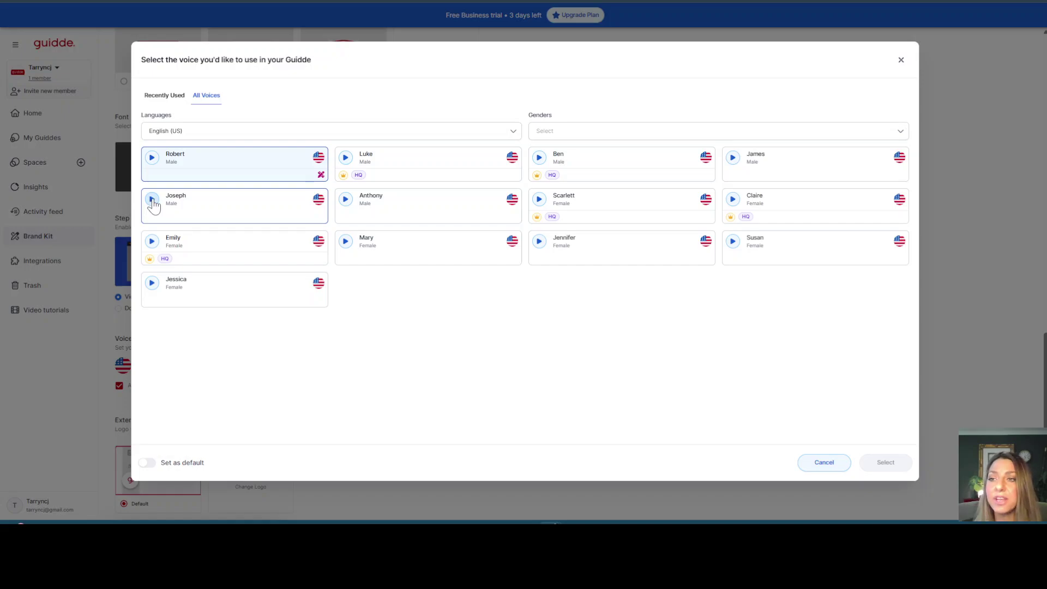
click(250, 132)
scroll(229, 180, down, 1)
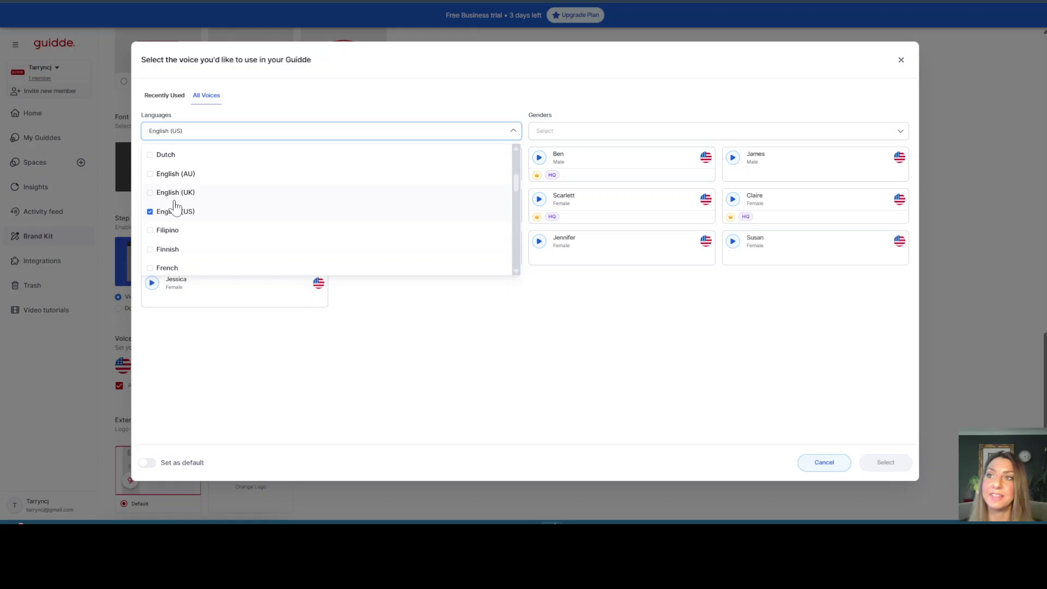
click(415, 325)
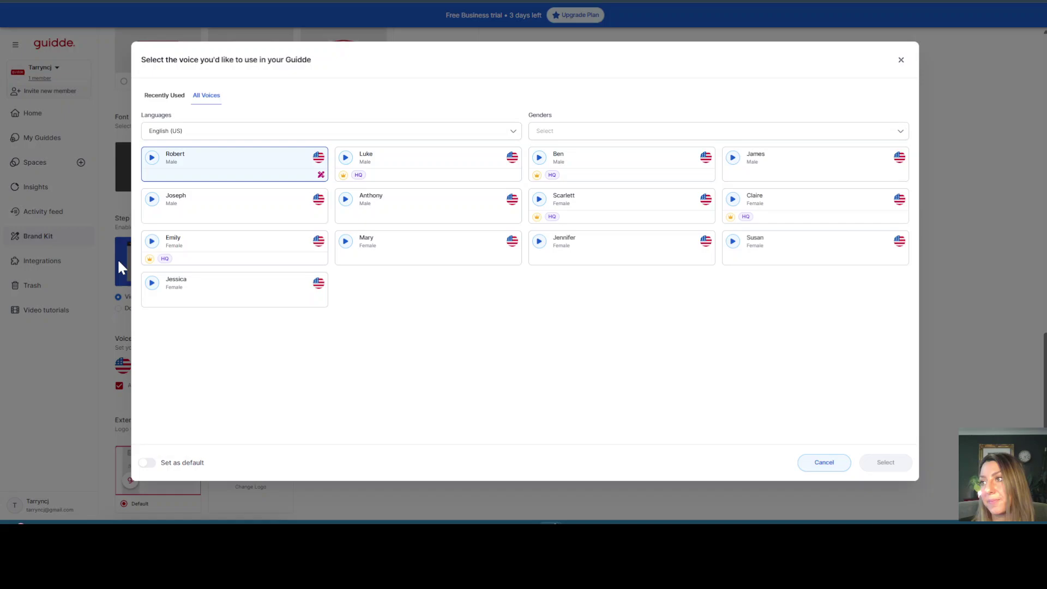
click(824, 462)
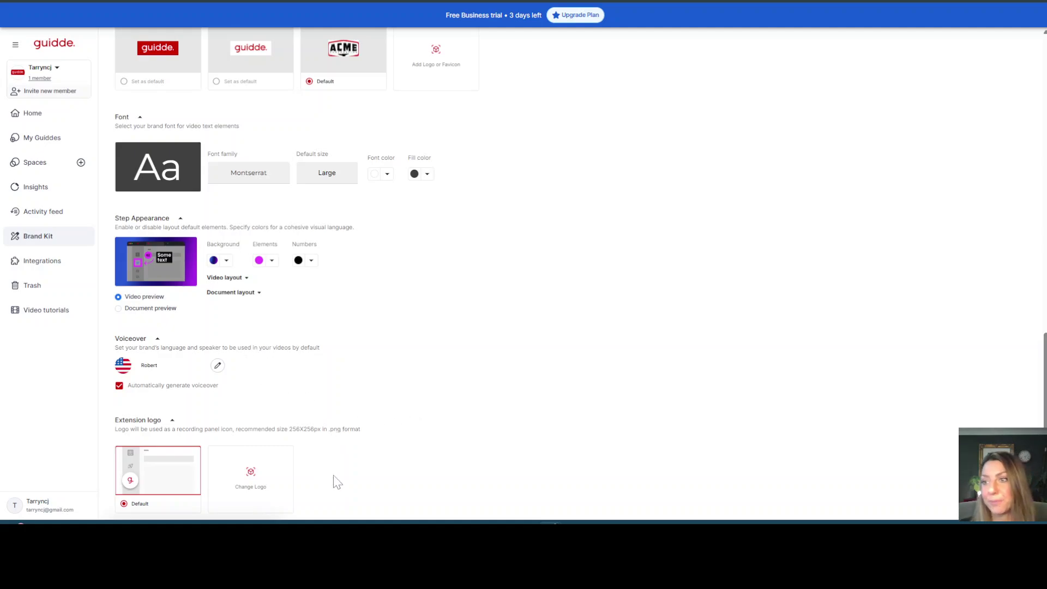
- Scroll the Brand Kit back up to the Cover, Video Intro and Ending sections
mouse_move(128, 463)
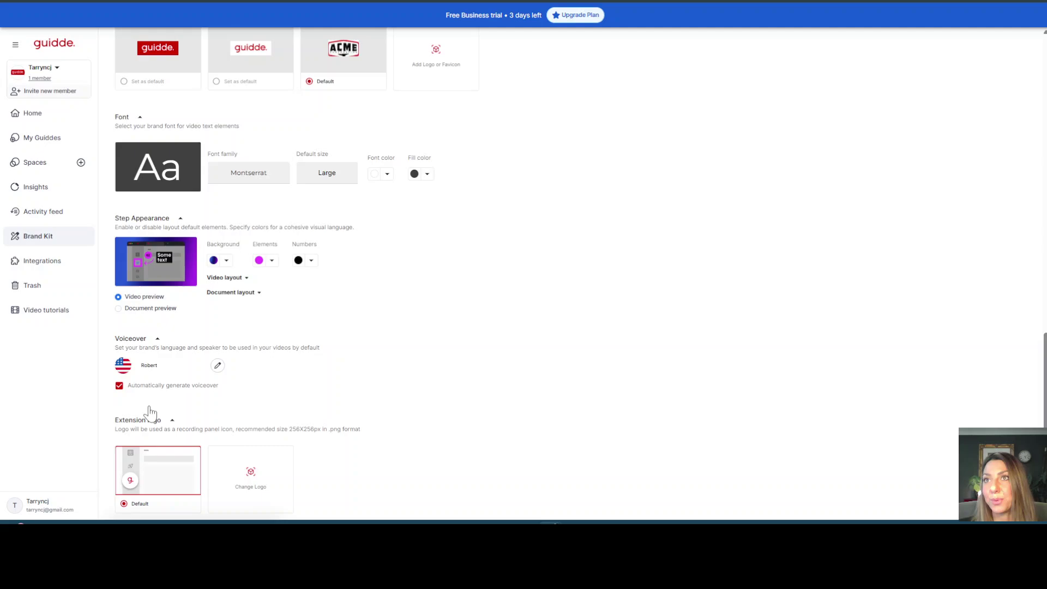
scroll(475, 402, up, 15)
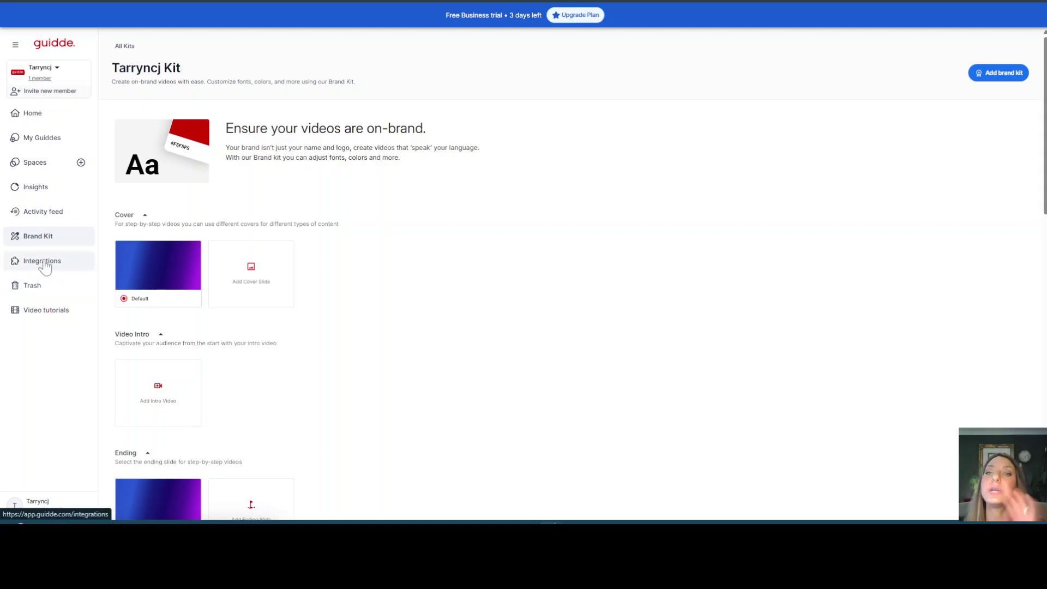
- Open the Integrations page showing Chrome and Gmail connected and YouTube locked
click(69, 276)
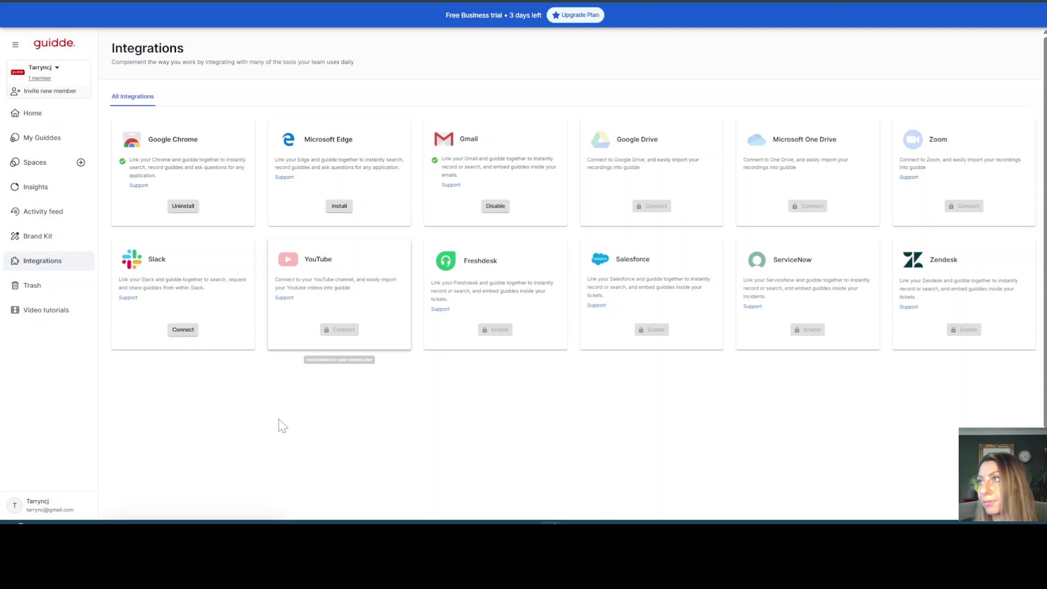
- View the empty Trash page, then open and close the getting-started video tutorial
click(61, 295)
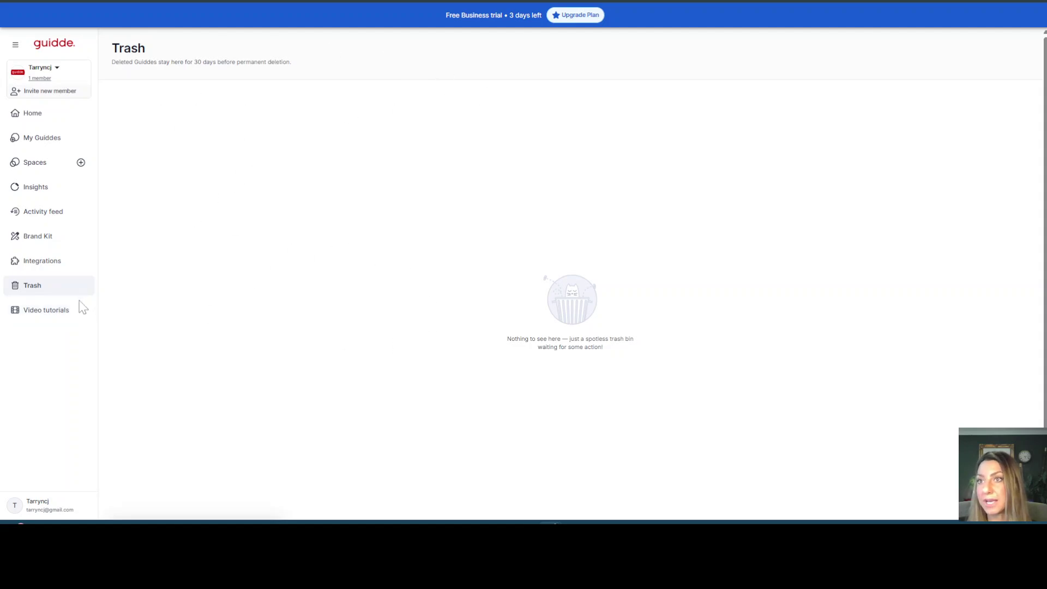
click(66, 310)
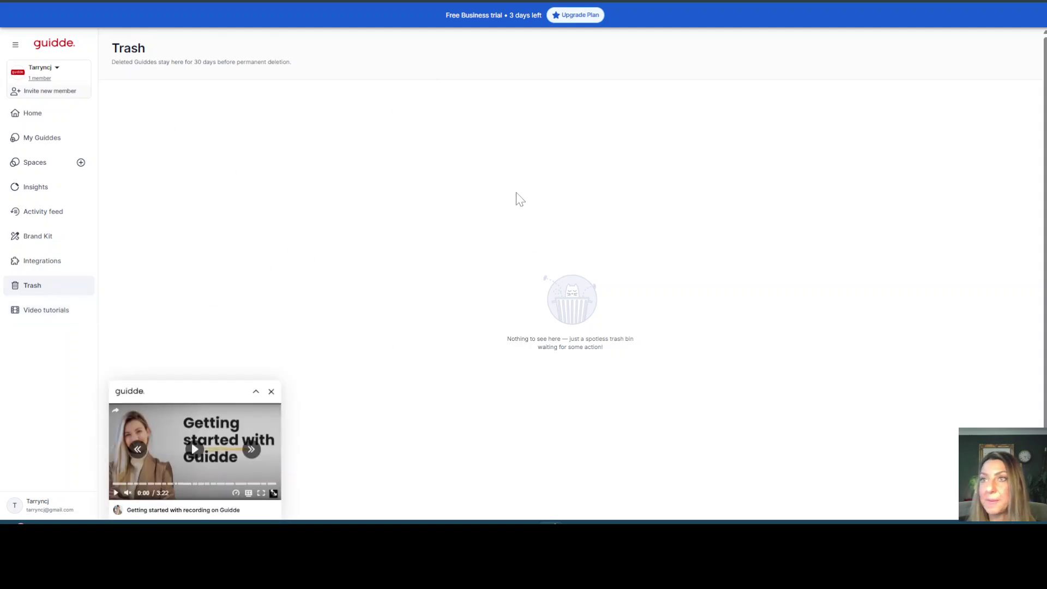
click(272, 392)
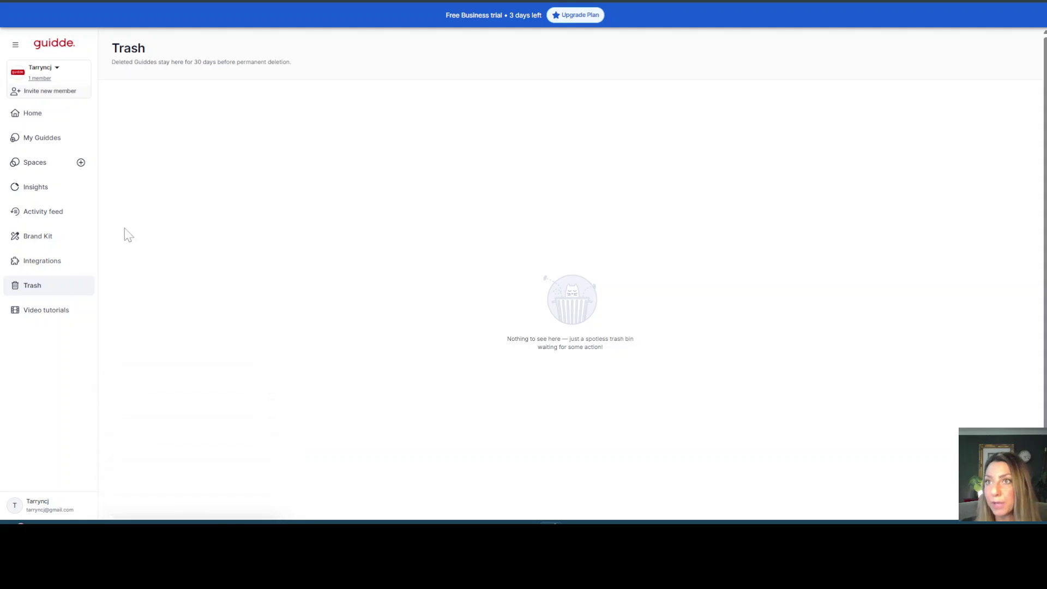
- Return to the home dashboard, start a Capture, and open the Guidde extension's Create how-to videos panel
click(50, 122)
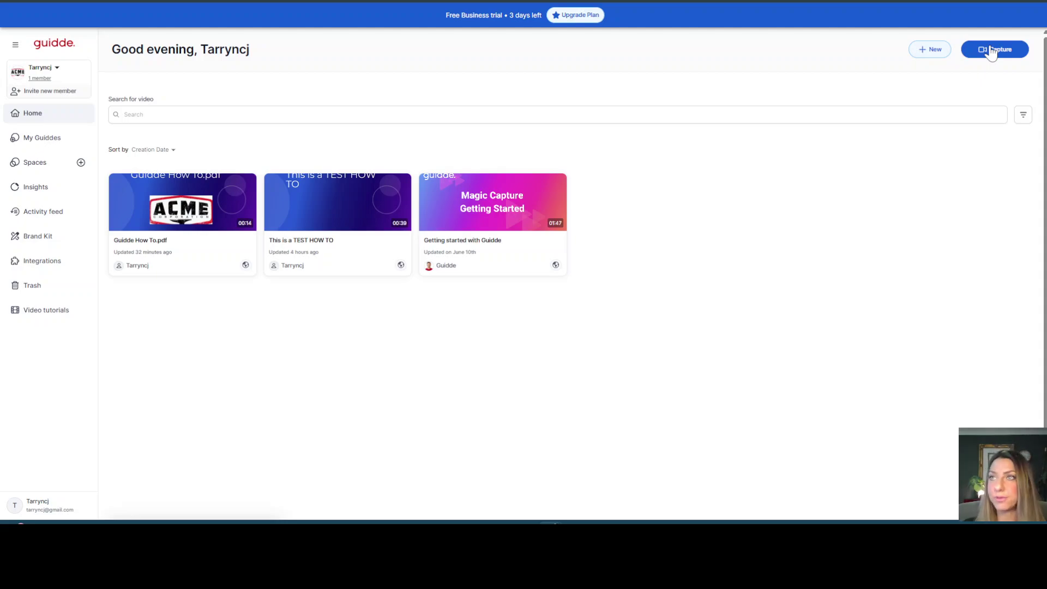
click(991, 50)
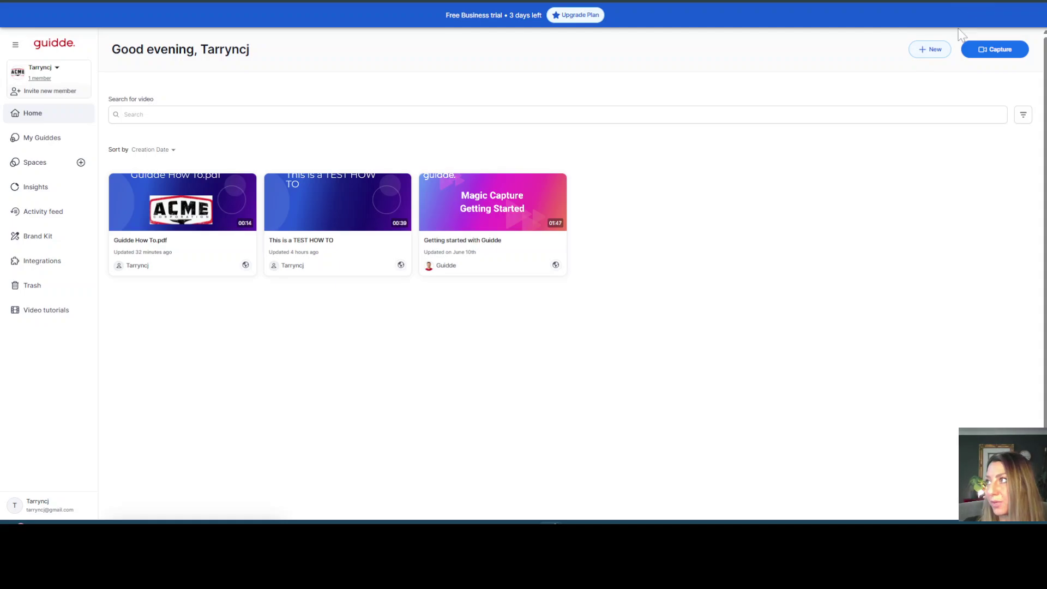
click(974, 2)
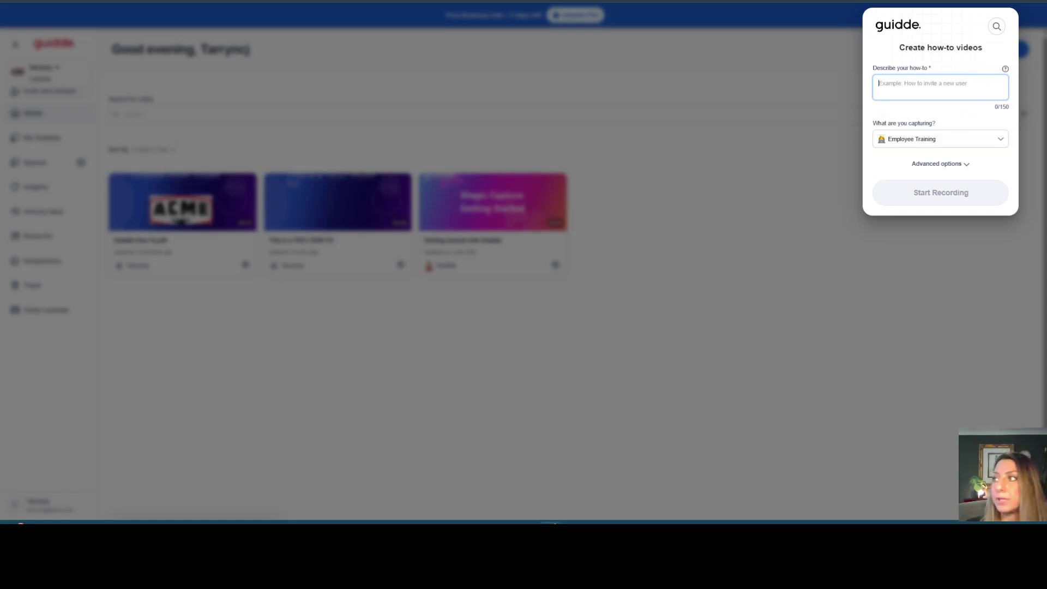
- Browse the 'What are you capturing?' categories, choosing Product How-tos
click(921, 141)
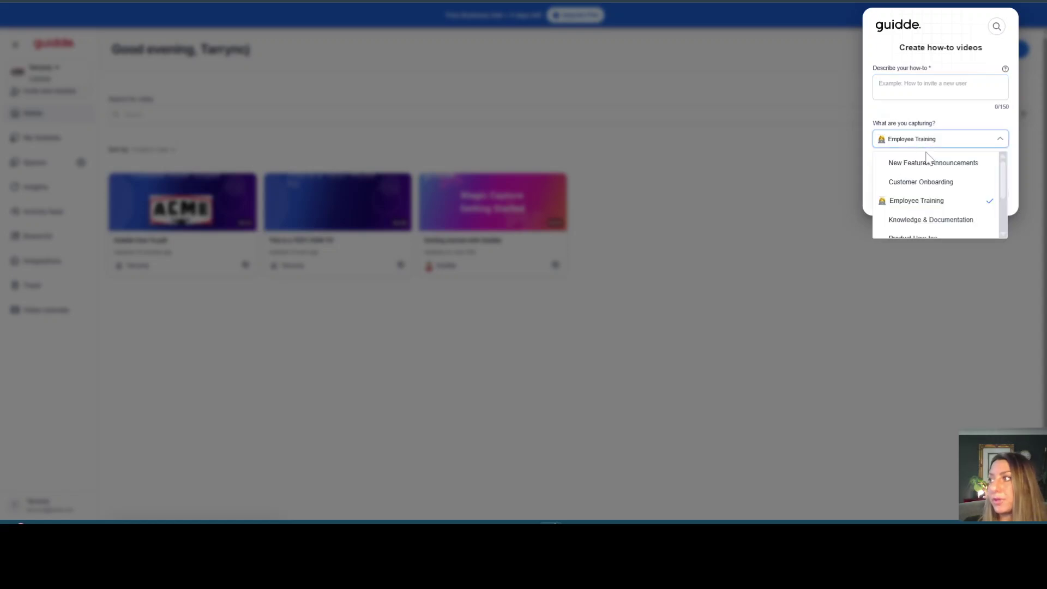
scroll(931, 191, down, 1)
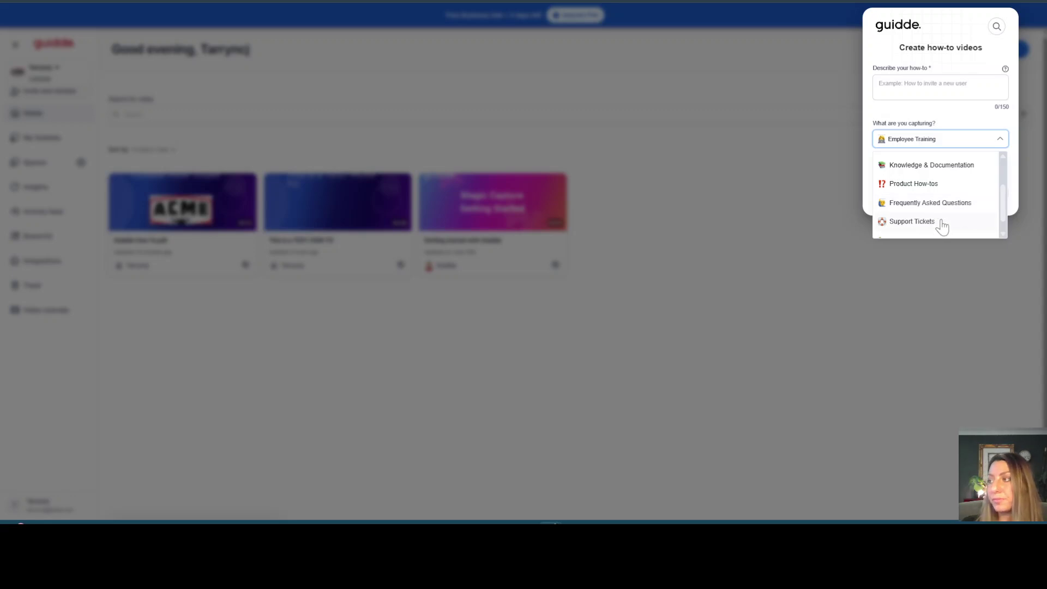
scroll(940, 218, down, 1)
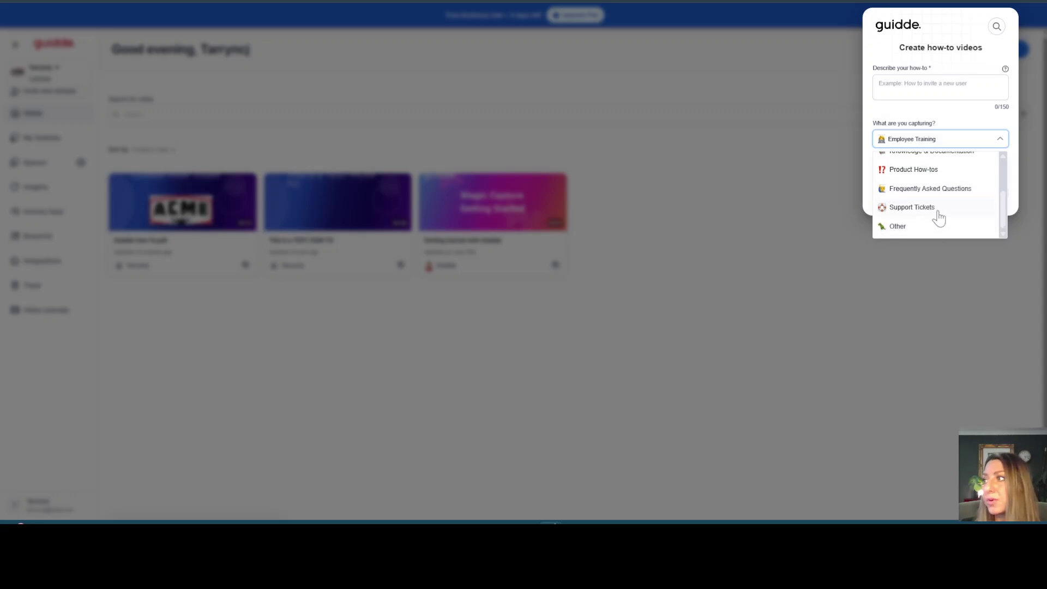
scroll(938, 218, up, 3)
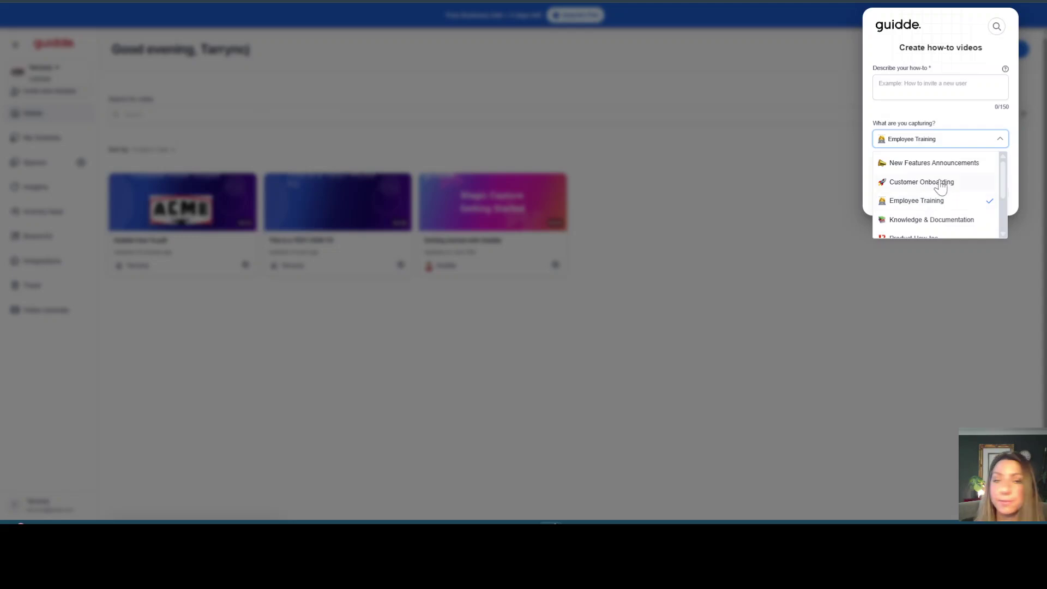
scroll(940, 196, down, 2)
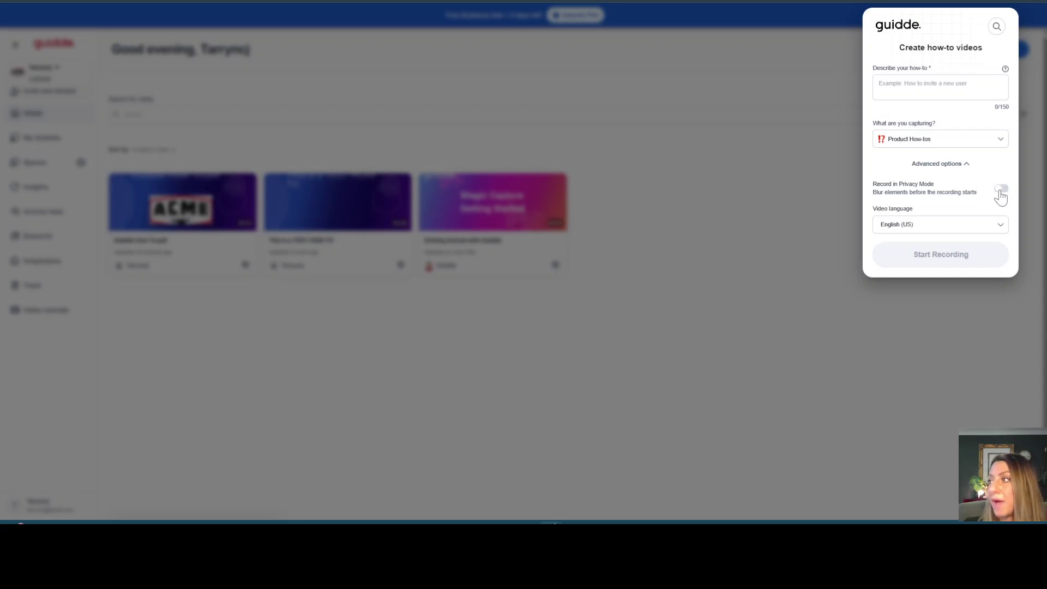
- Toggle Record in Privacy Mode on and off, check Video language, then close the panel without recording
click(1001, 191)
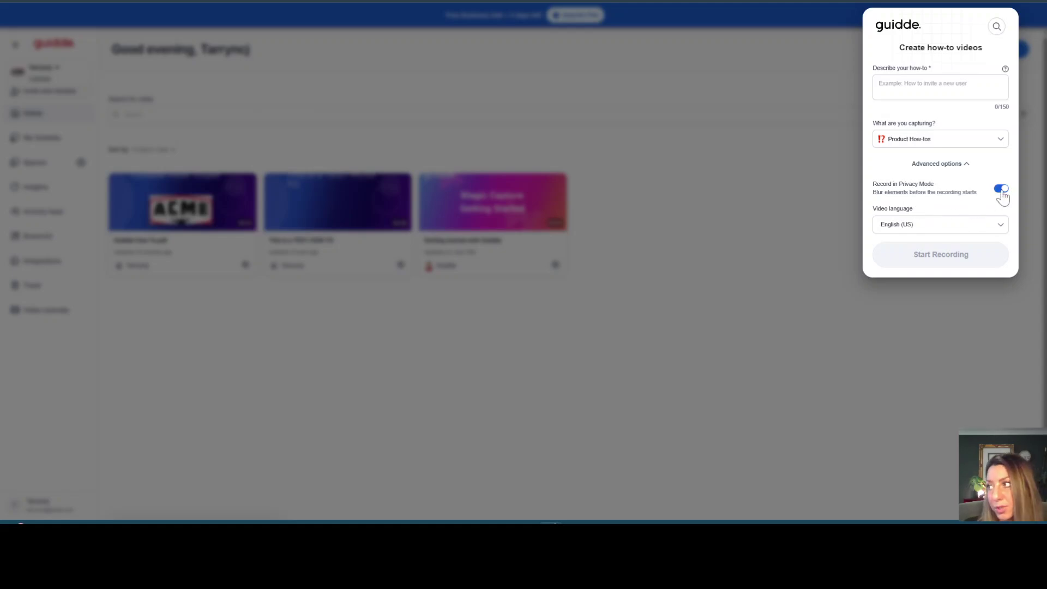
click(1002, 191)
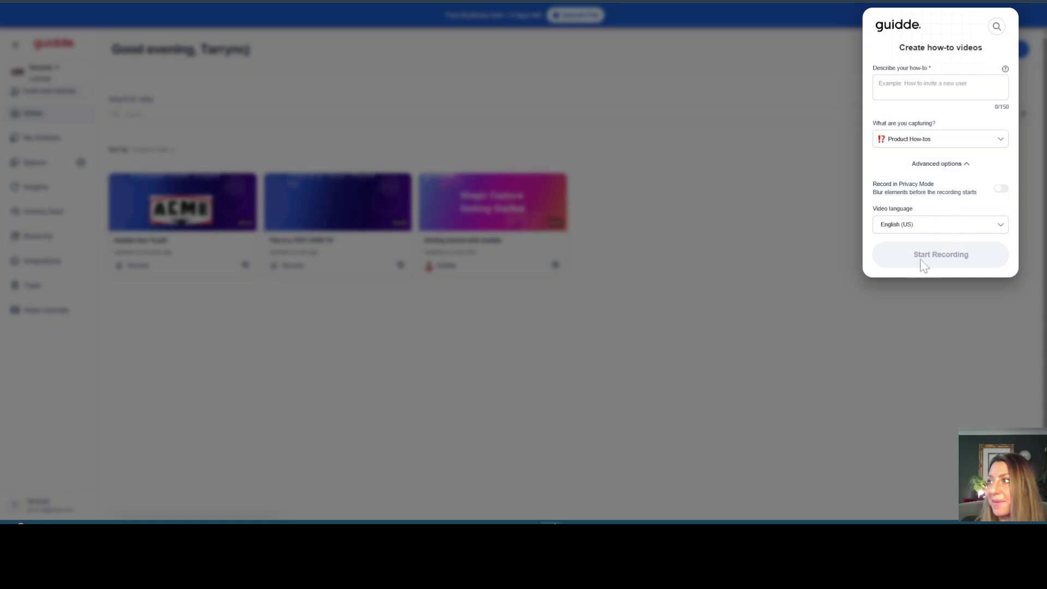
click(890, 225)
click(920, 146)
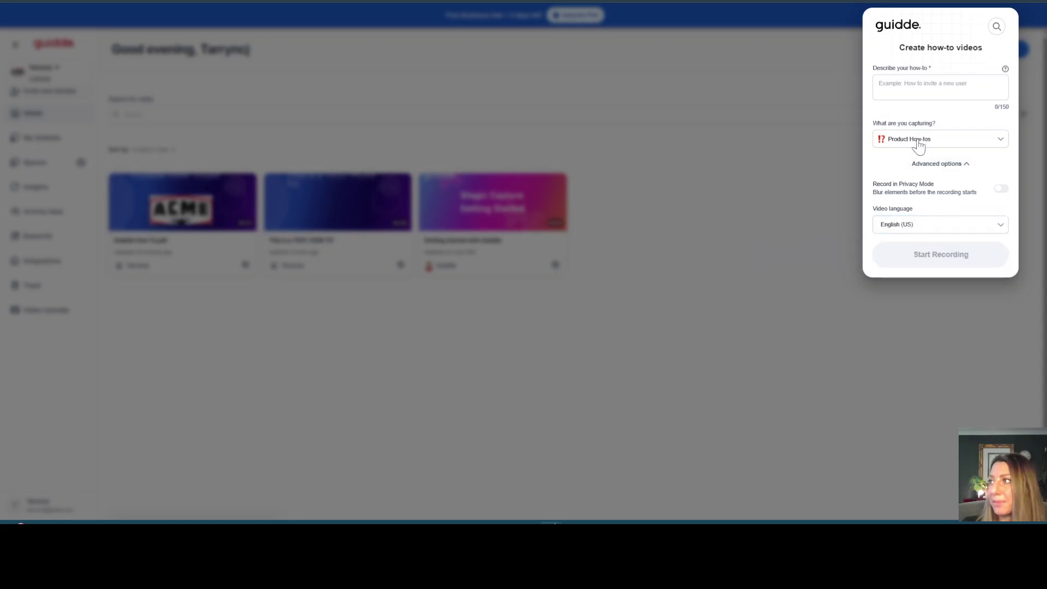
click(927, 87)
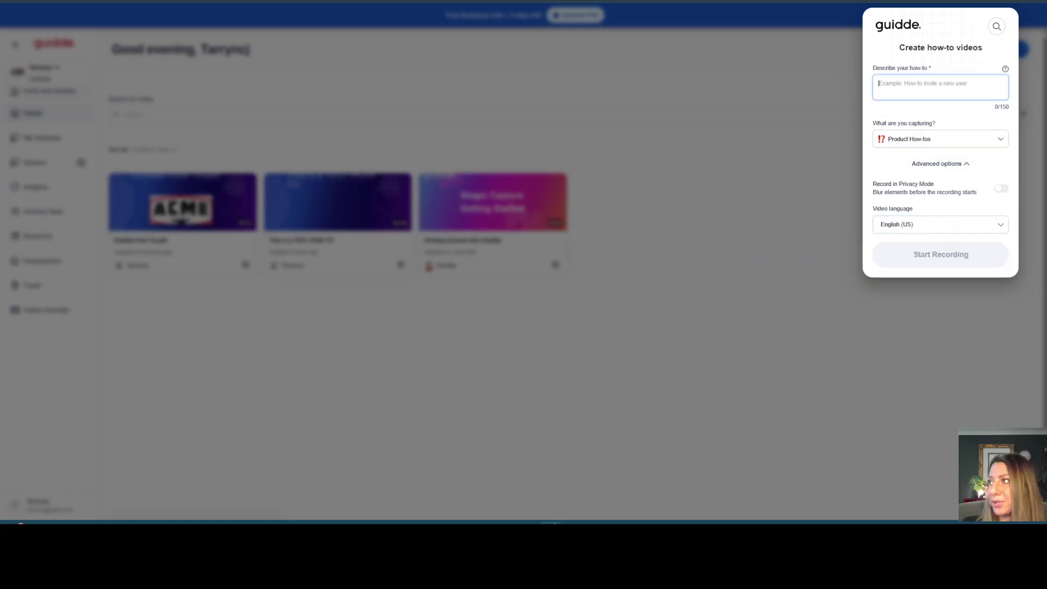
click(817, 129)
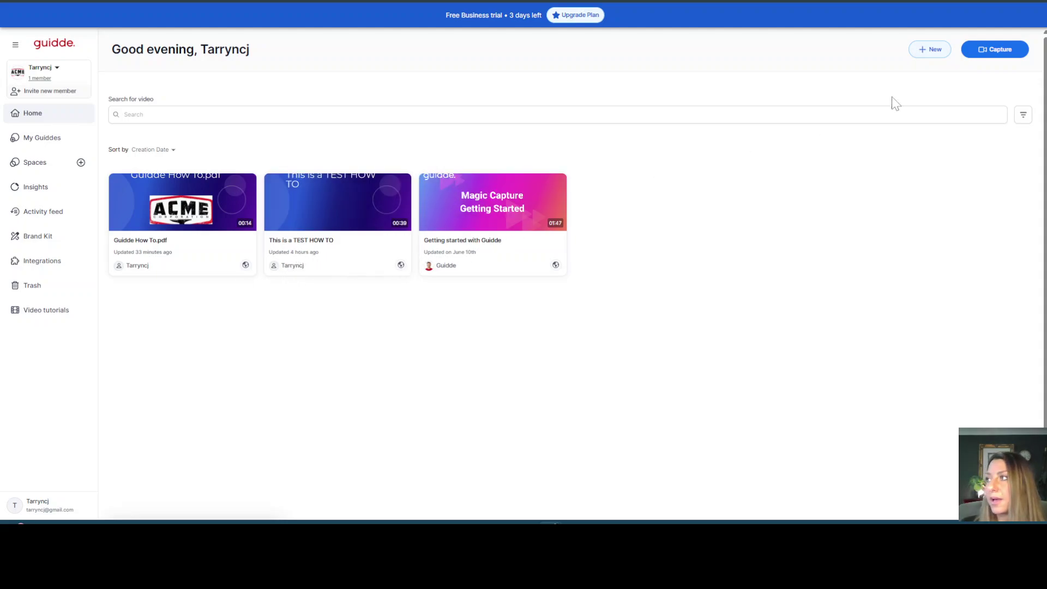
- Start a new guide from a PDF under + New, then cancel the file selection
click(927, 57)
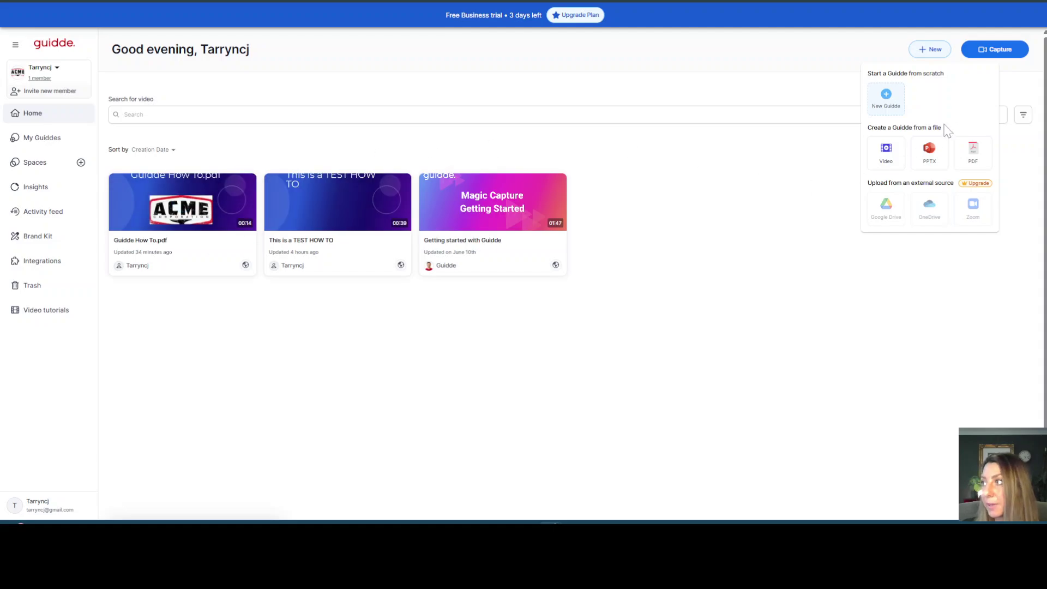
mouse_move(982, 189)
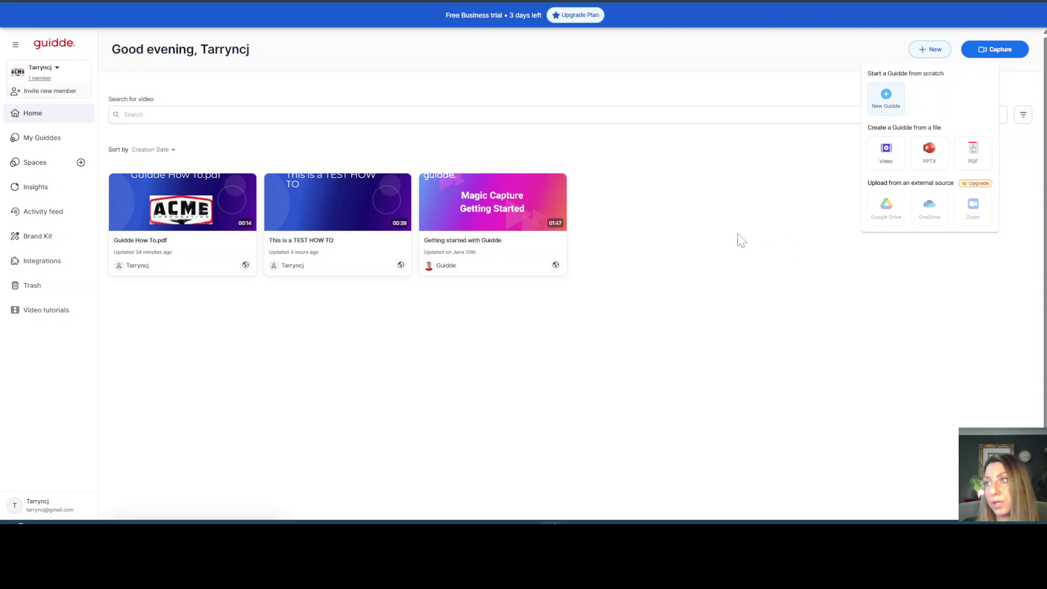
click(970, 153)
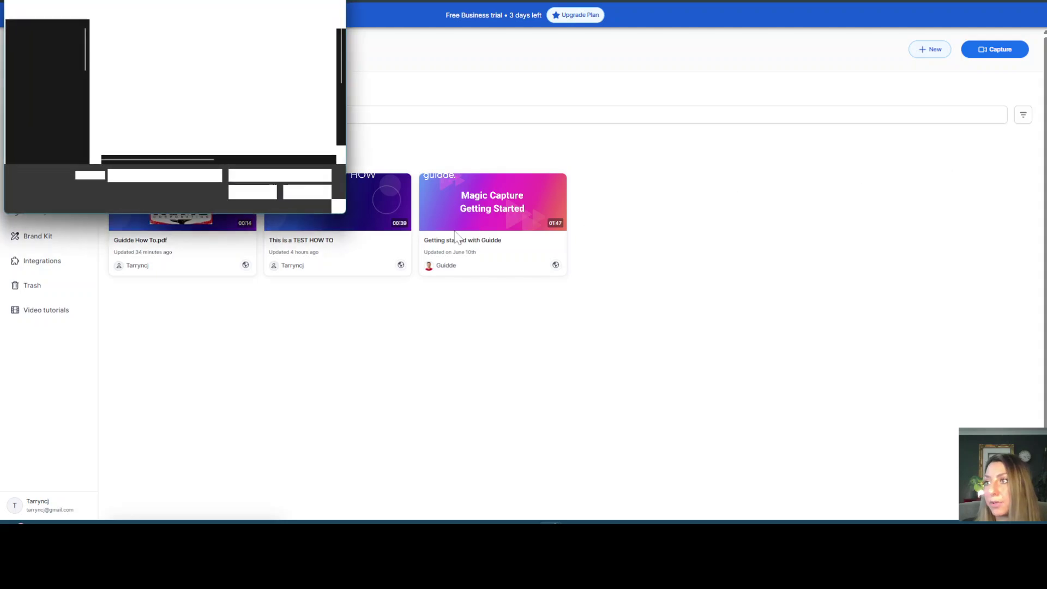
click(304, 191)
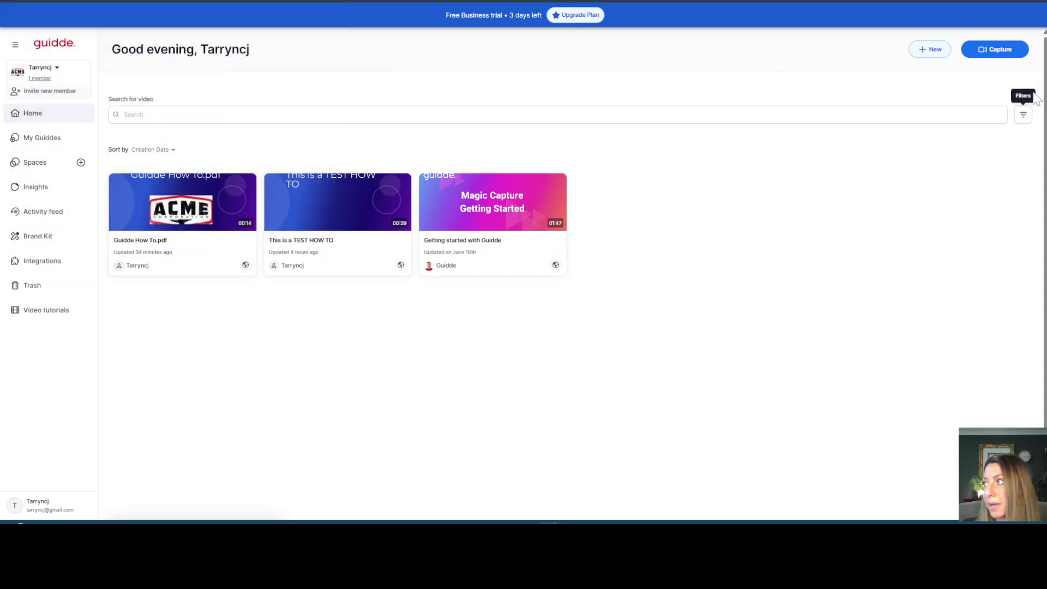
- Open the Guidde How To.pdf guide, review it, and select the intro text 'Here's a quick intro test'
click(190, 234)
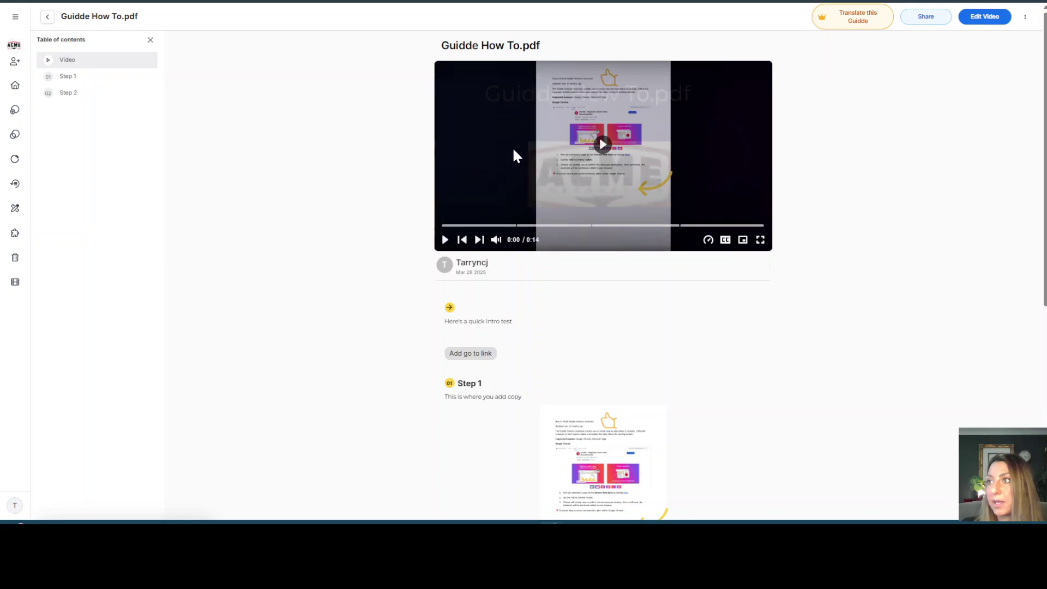
scroll(484, 231, down, 2)
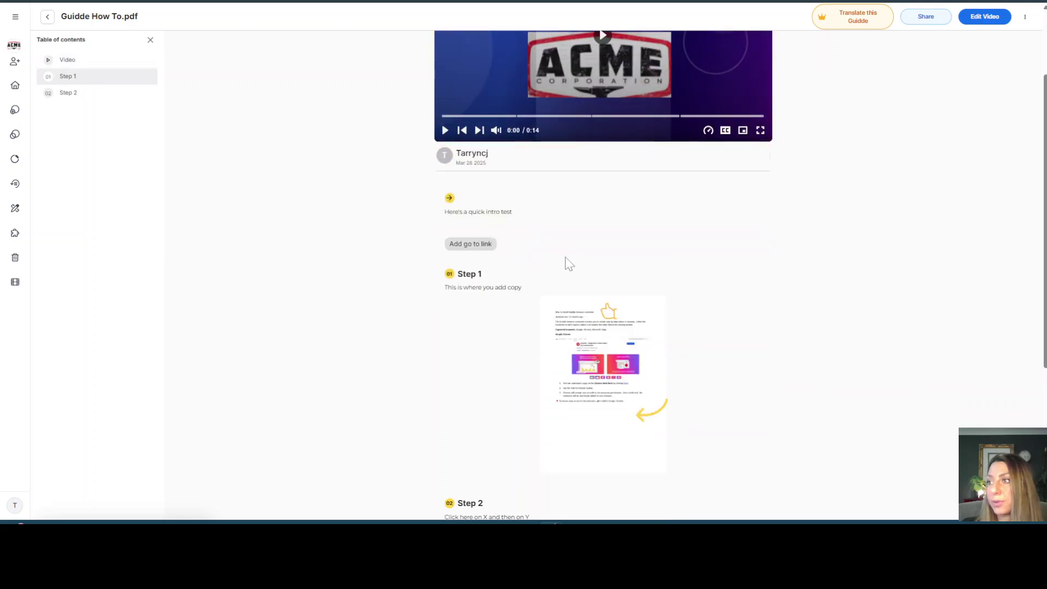
scroll(567, 264, down, 2)
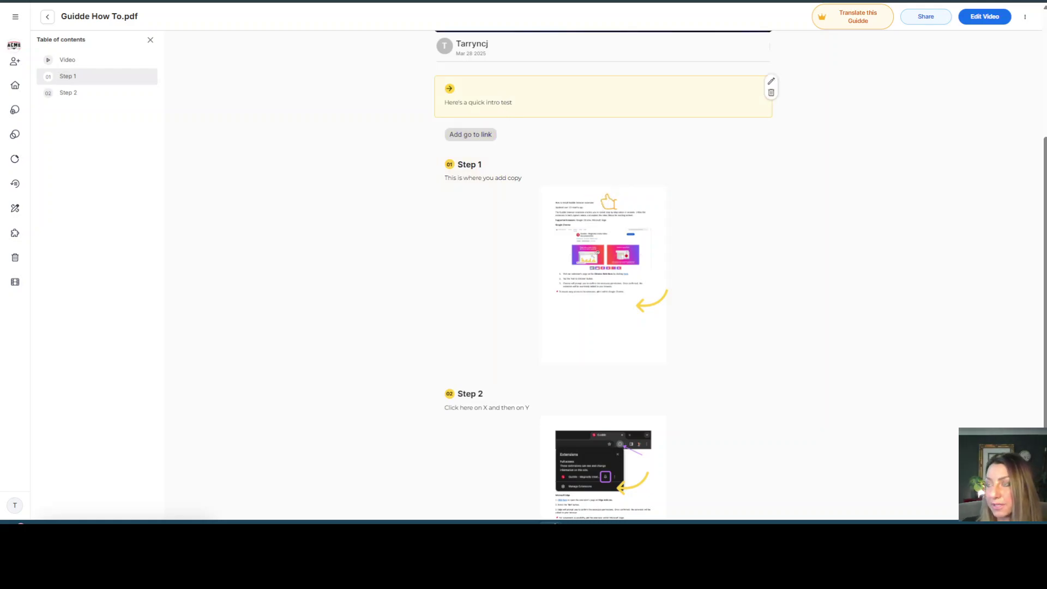
drag(517, 103, 445, 107)
scroll(577, 249, down, 3)
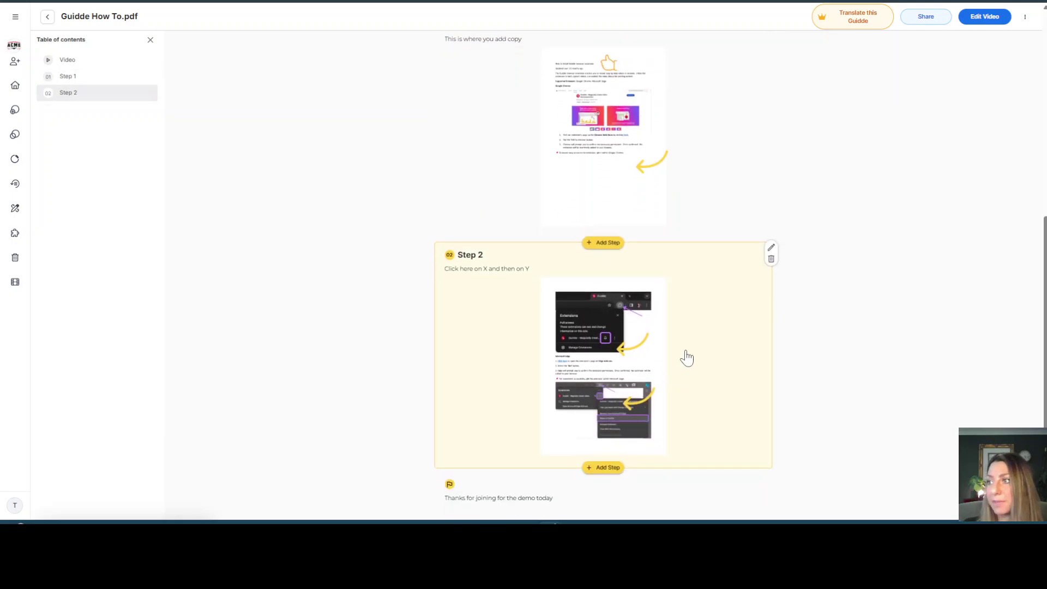
scroll(580, 451, up, 5)
scroll(544, 307, up, 3)
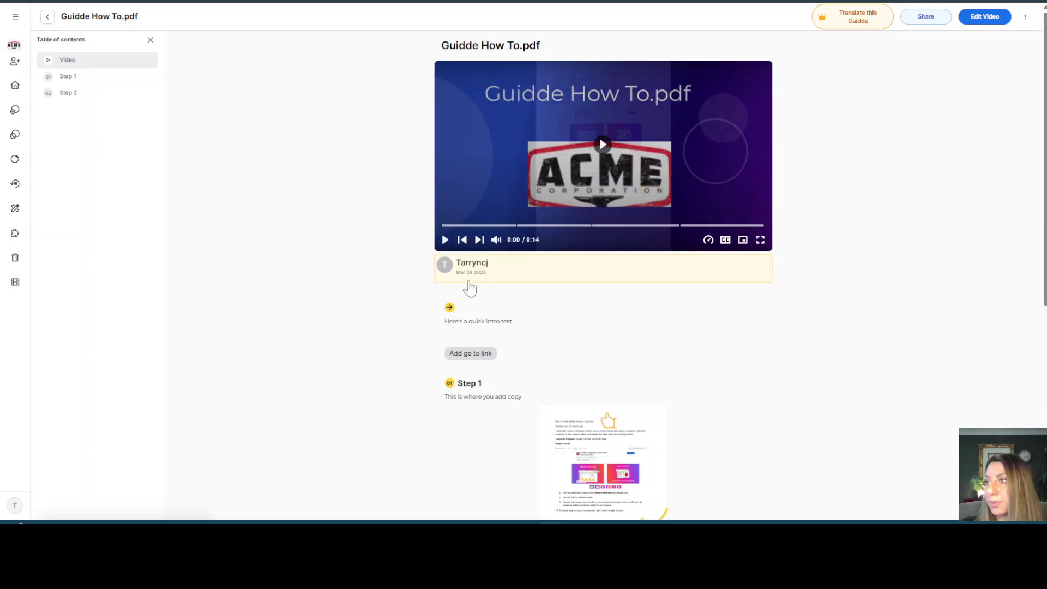
scroll(469, 289, down, 2)
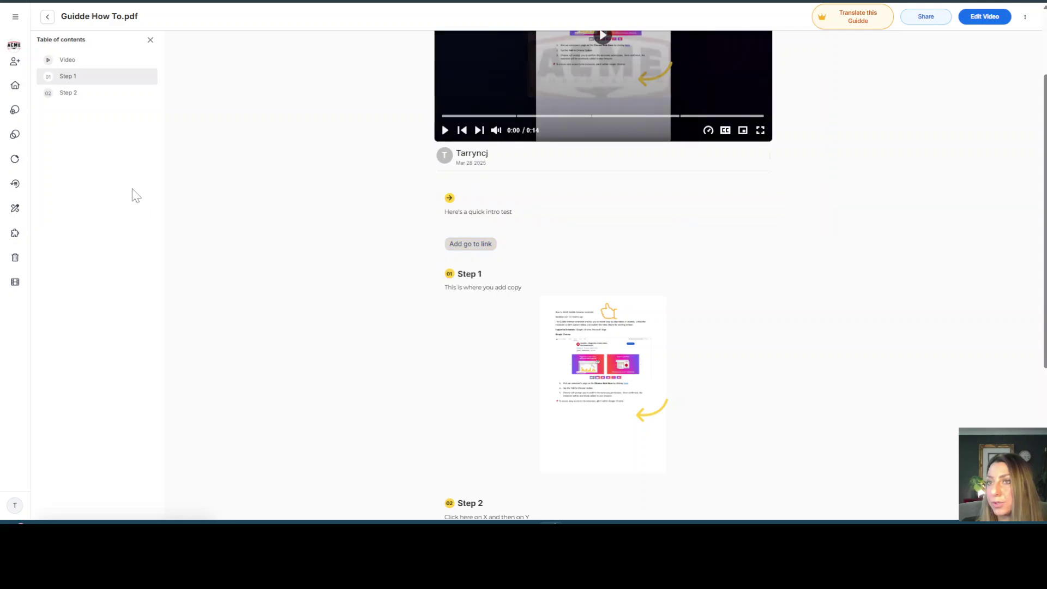
click(90, 61)
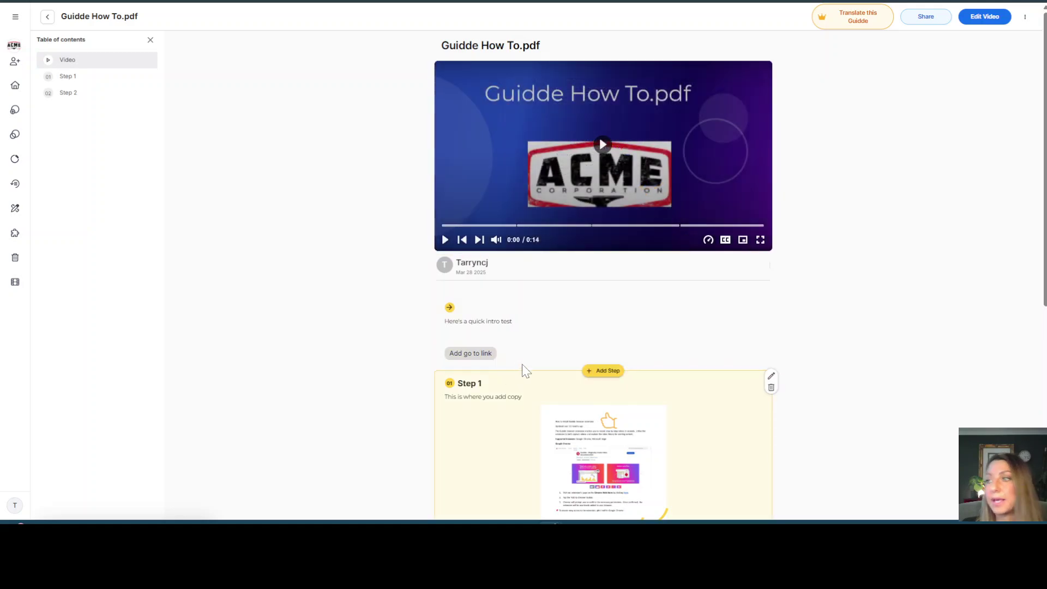
scroll(523, 371, down, 2)
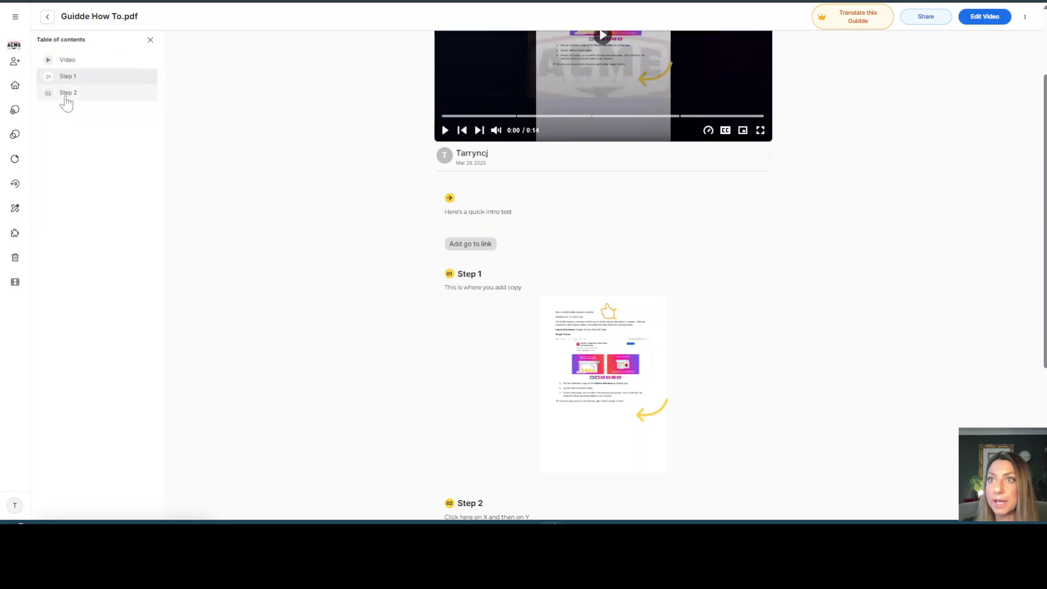
- Collapse and reopen the table of contents, add a go-to link below the intro, and edit Step 1
click(150, 40)
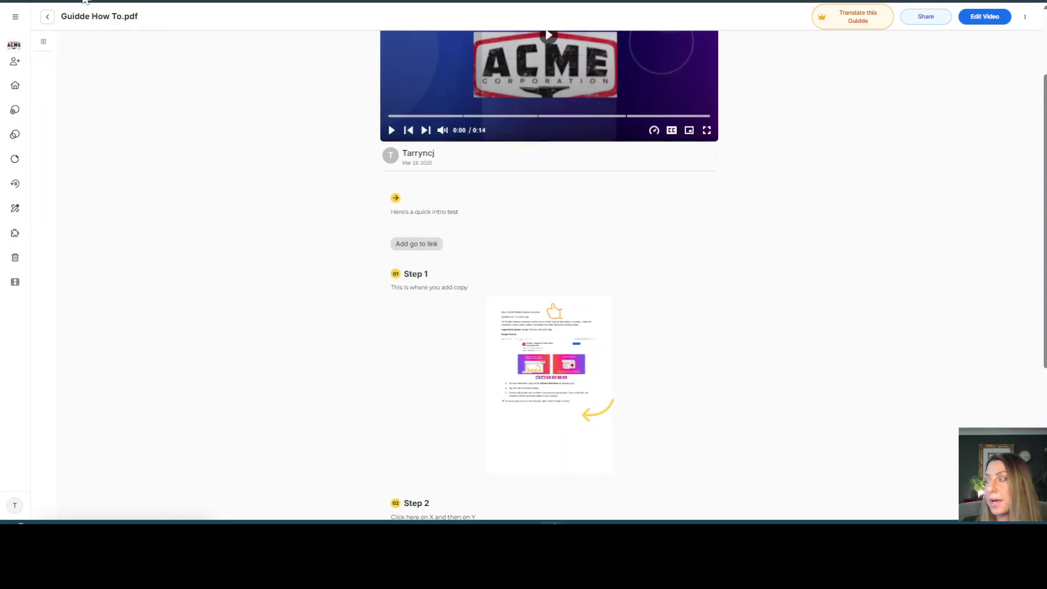
click(44, 41)
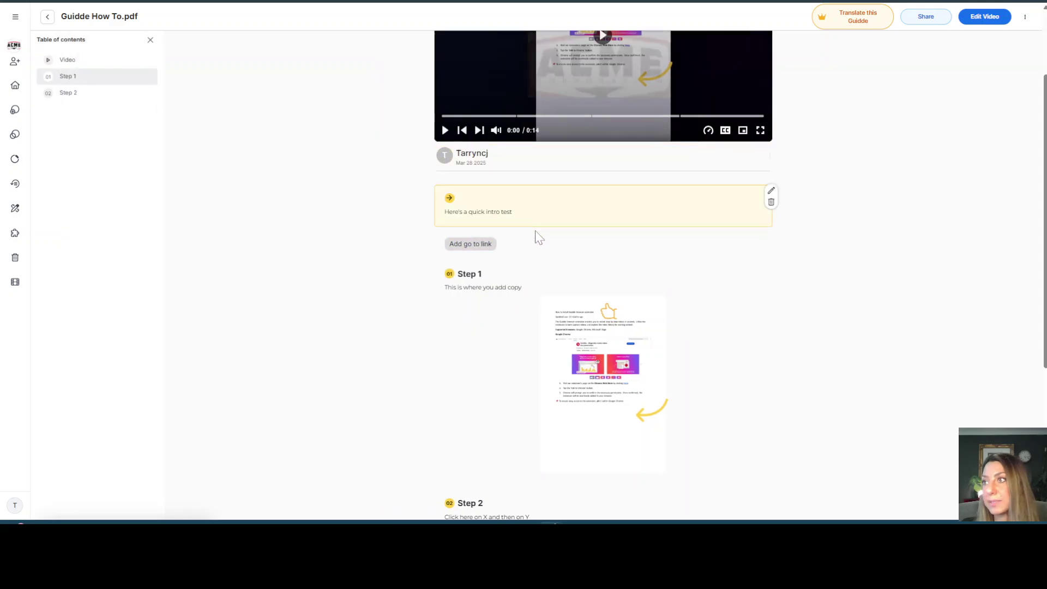
click(770, 241)
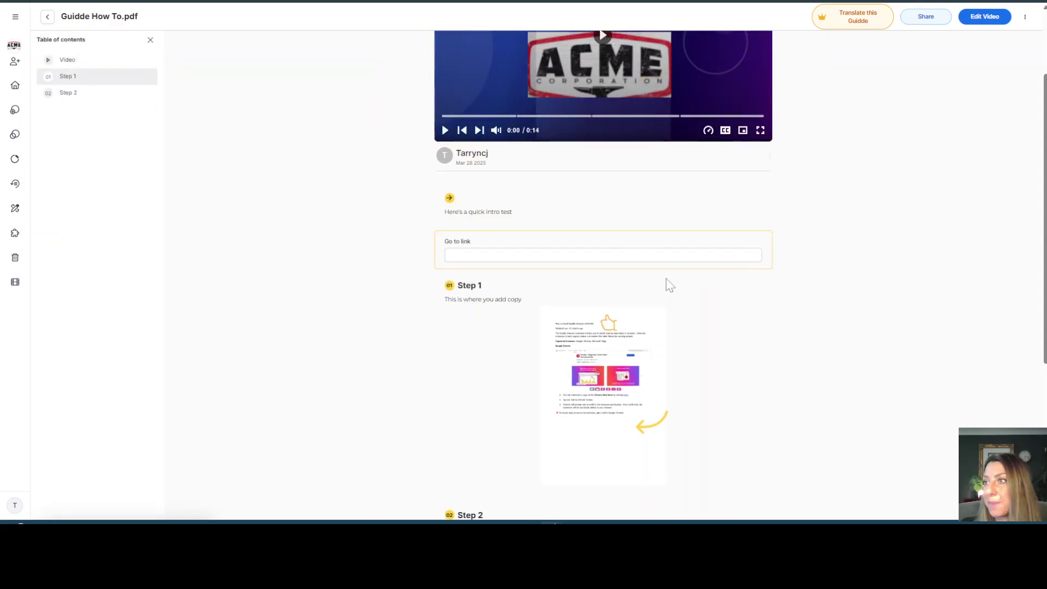
mouse_move(624, 306)
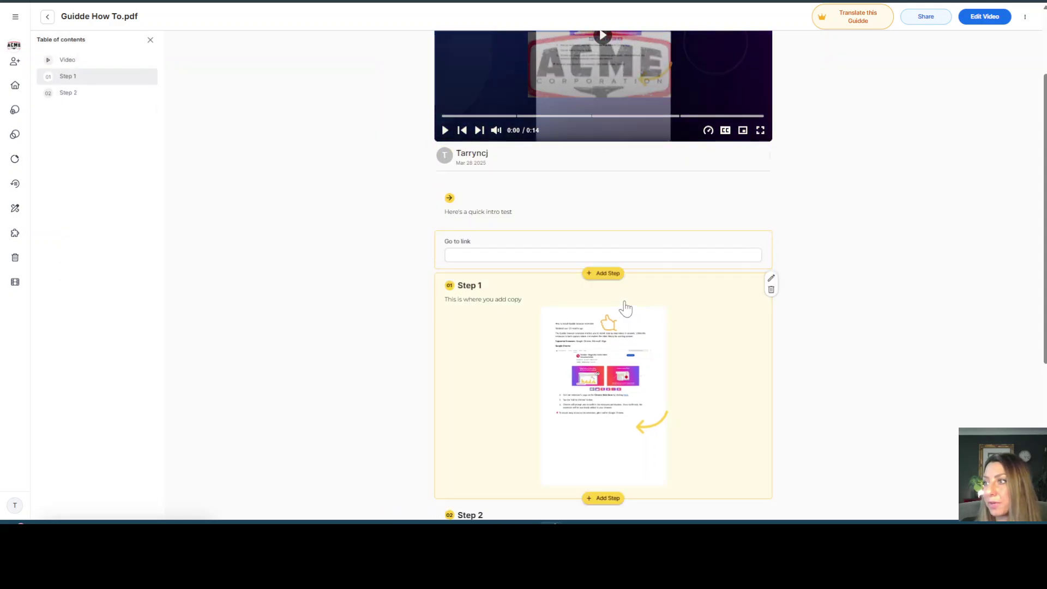
click(770, 279)
scroll(513, 332, down, 2)
drag(529, 257, 447, 260)
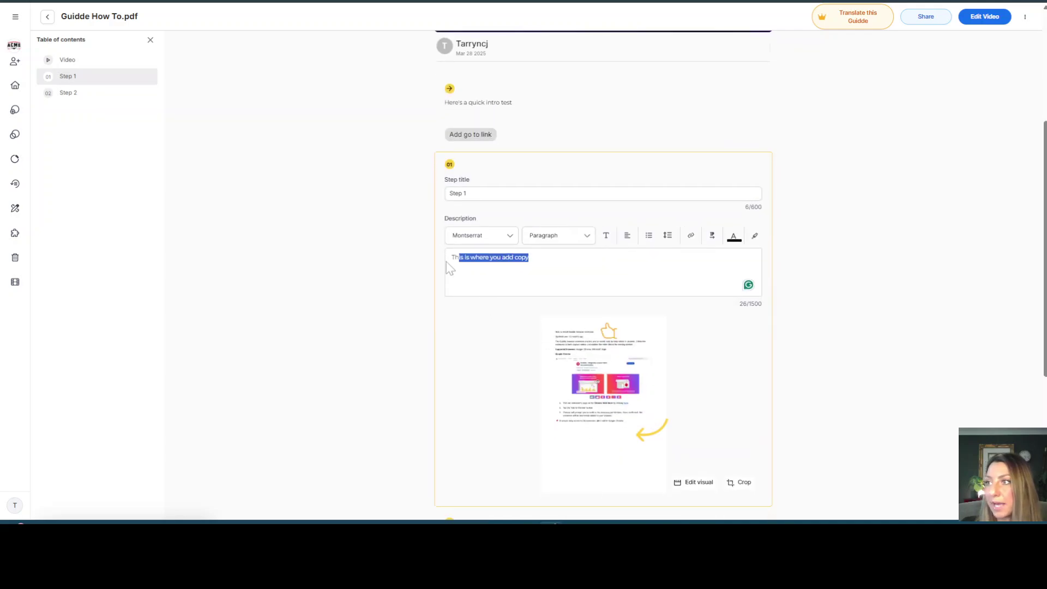
scroll(725, 361, down, 3)
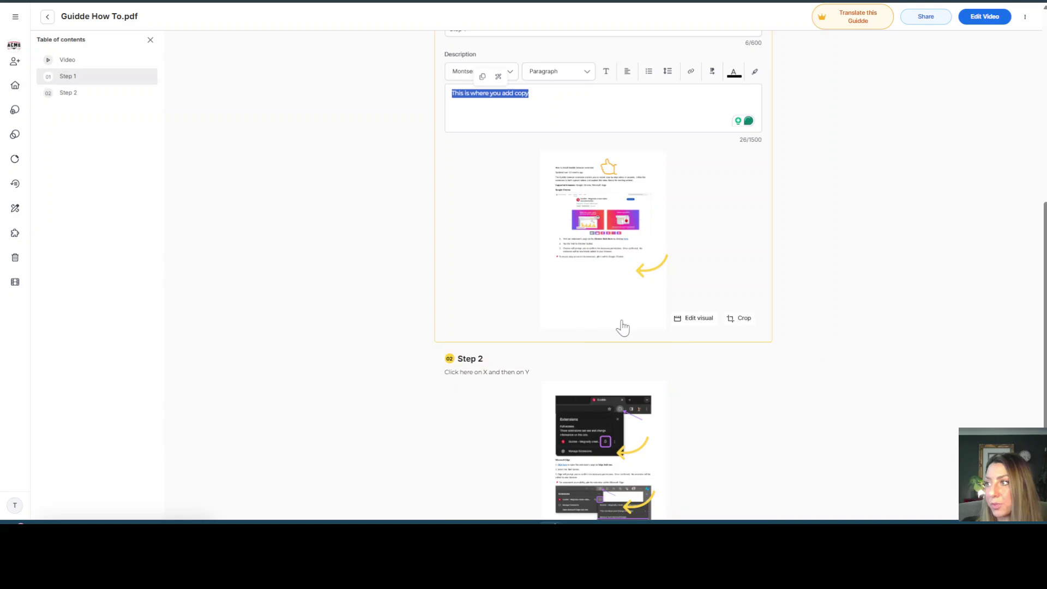
click(530, 93)
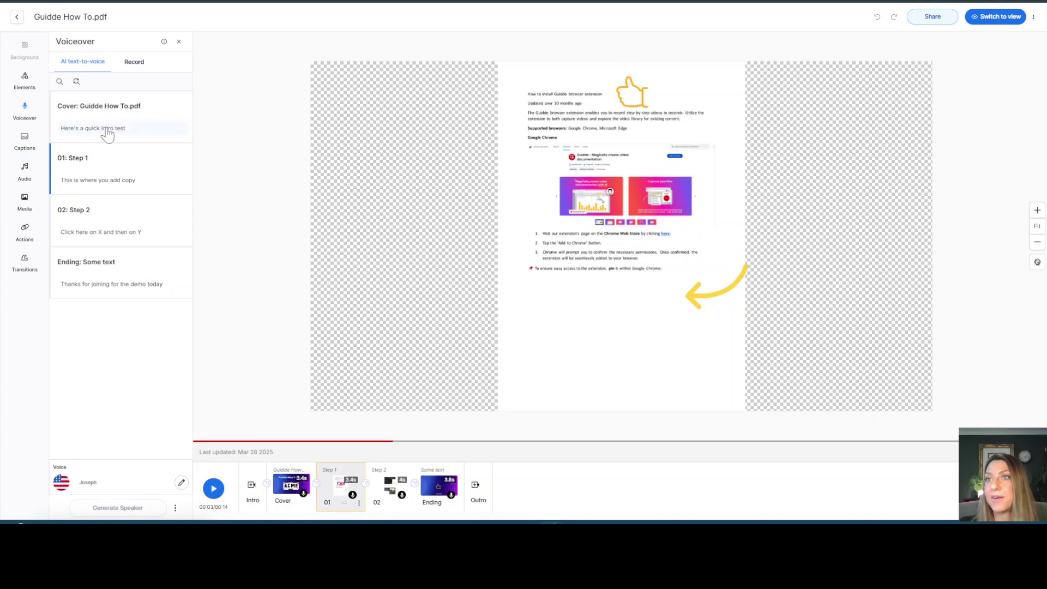
click(109, 107)
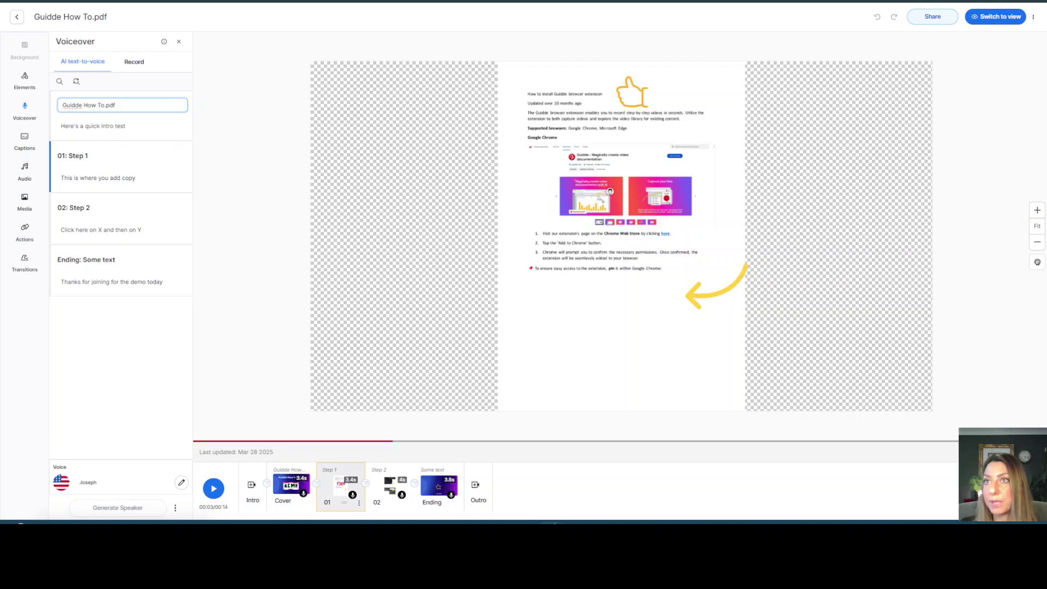
click(115, 132)
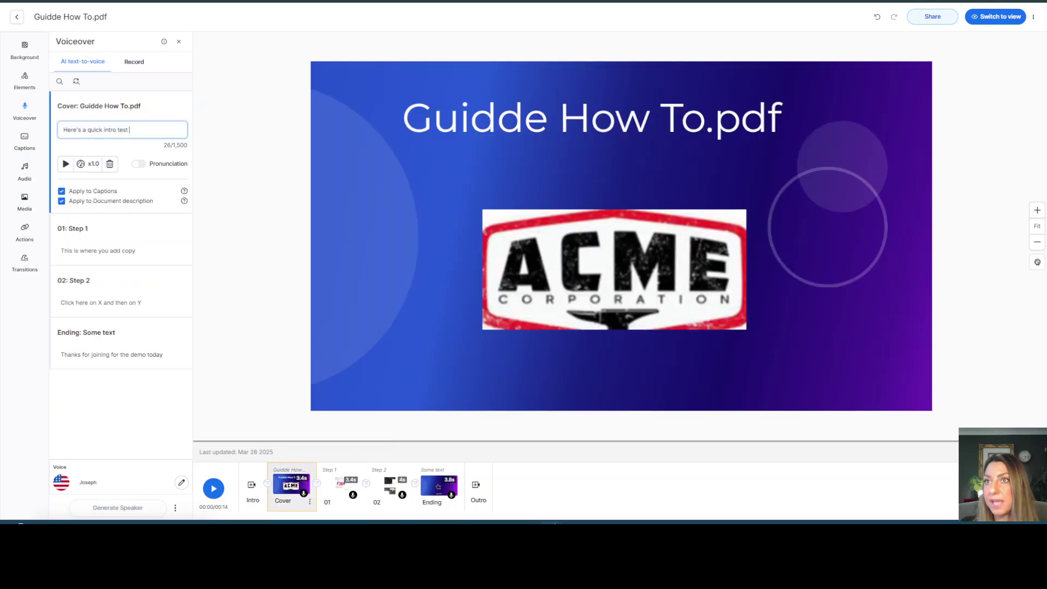
click(181, 483)
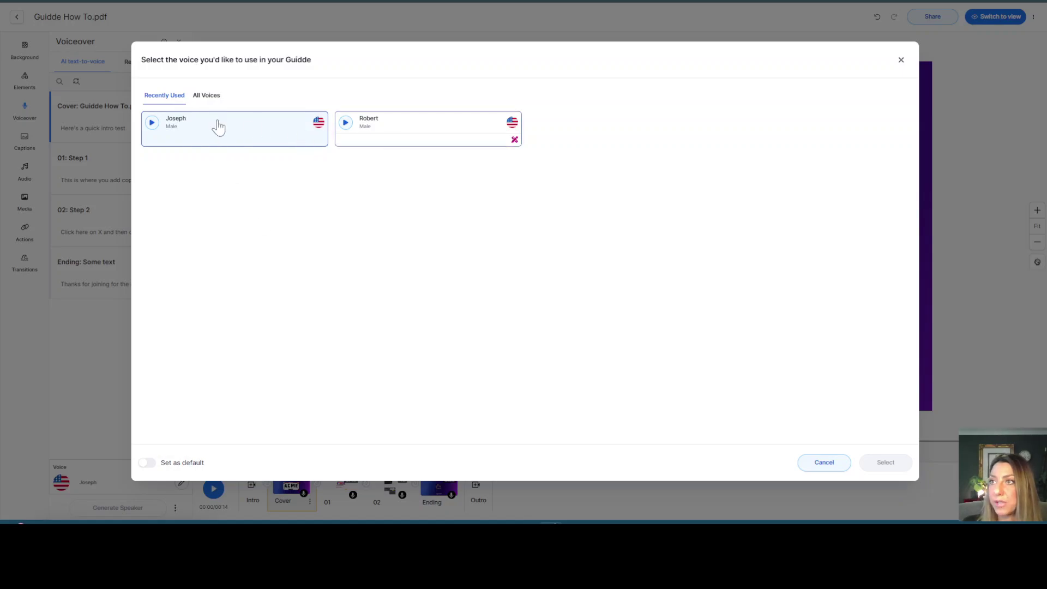
click(198, 102)
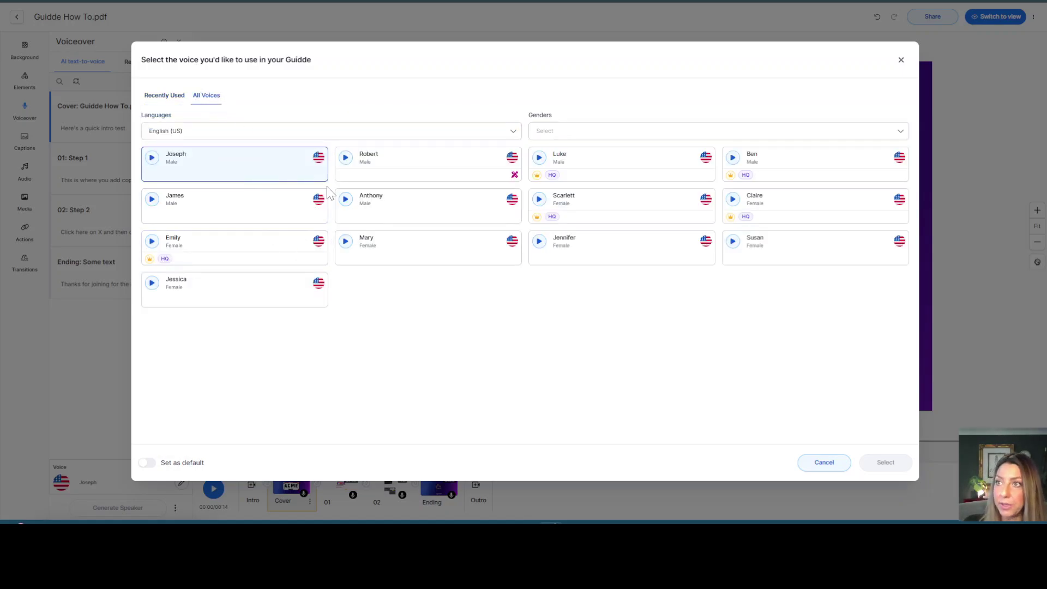
click(224, 133)
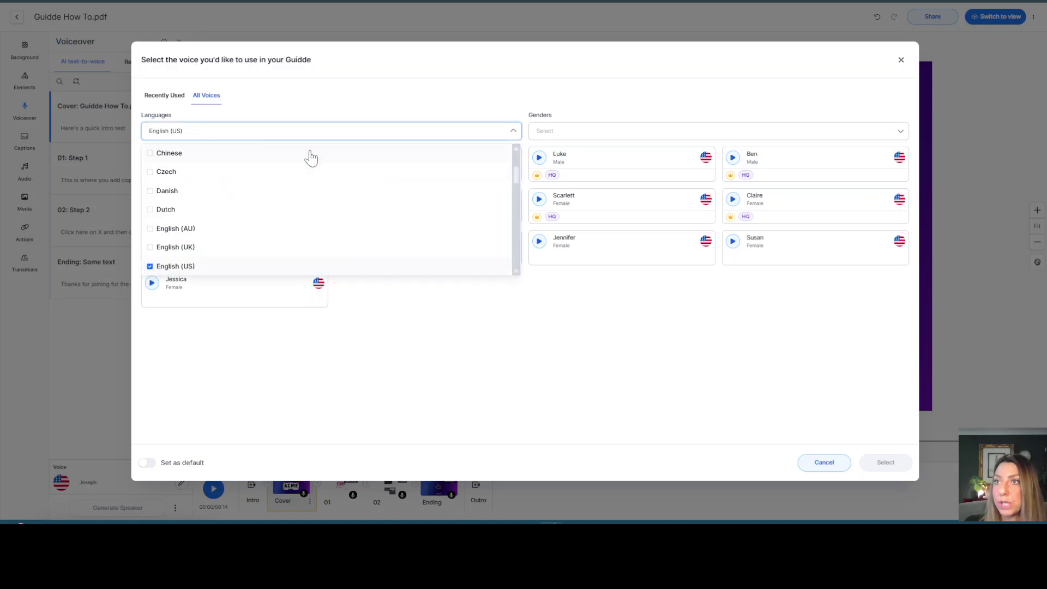
click(562, 139)
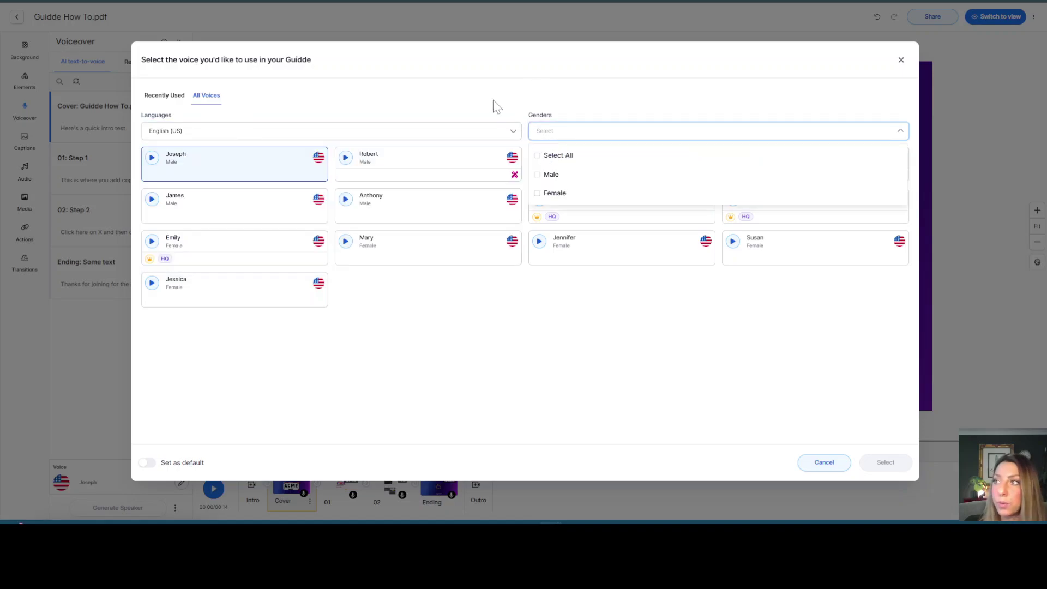
click(240, 134)
click(240, 133)
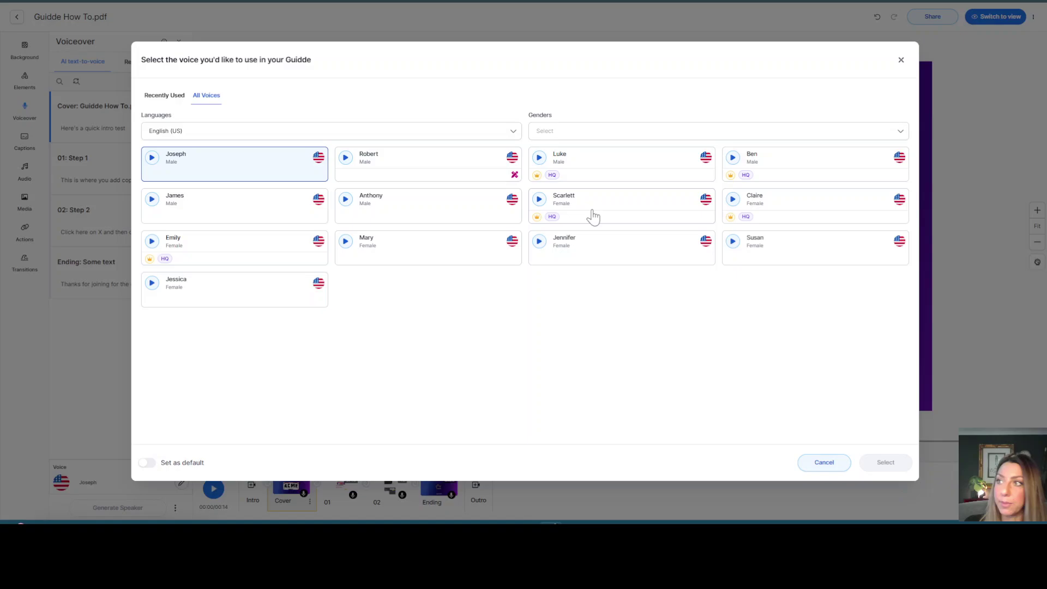
click(821, 464)
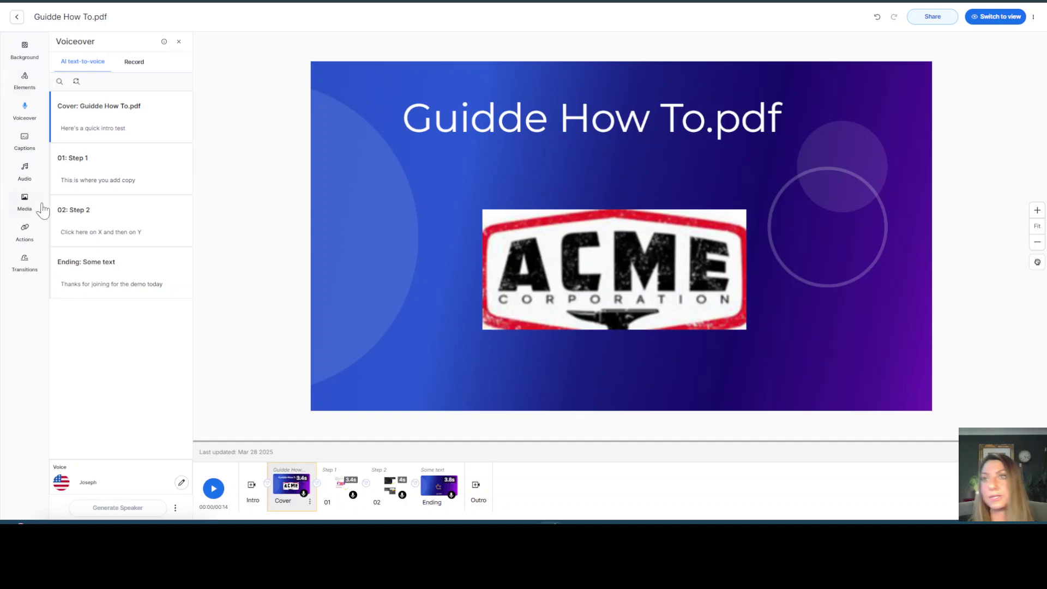
- Add two curved arrows to the cover slide, placing the second right of the ACME logo
click(21, 78)
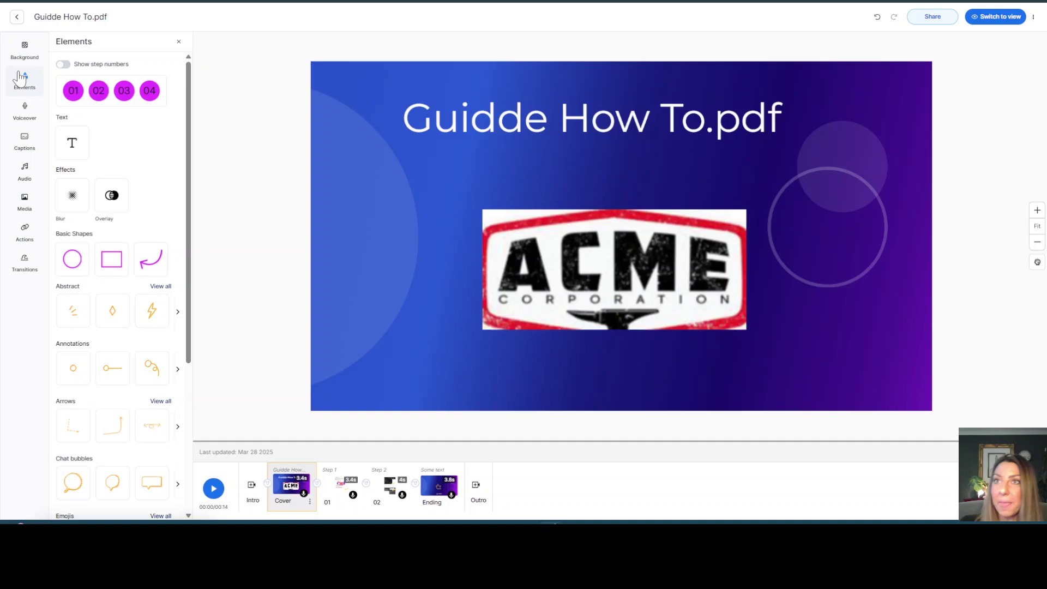
click(149, 259)
click(666, 265)
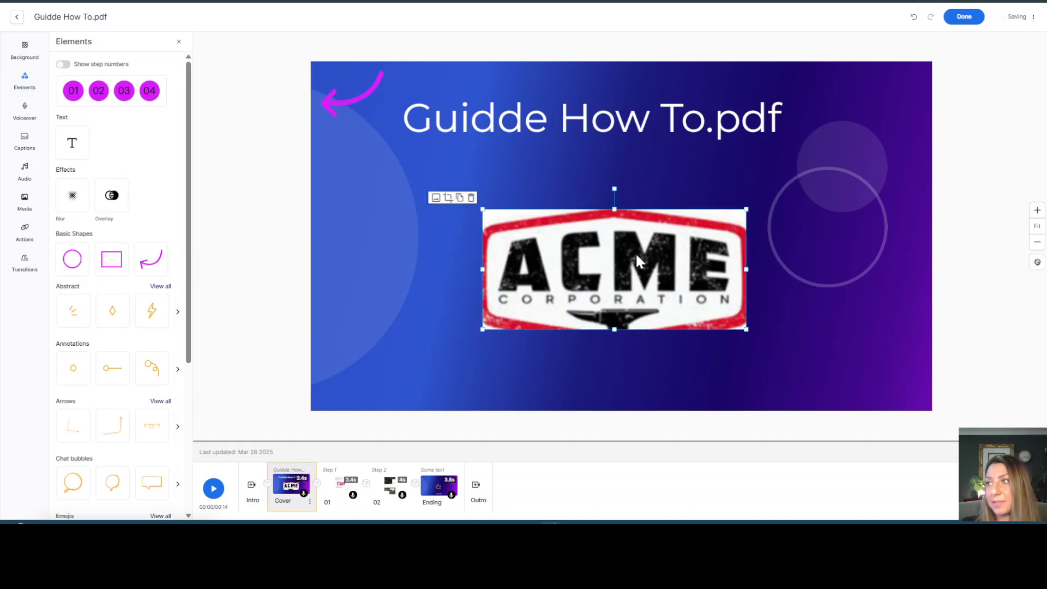
click(149, 261)
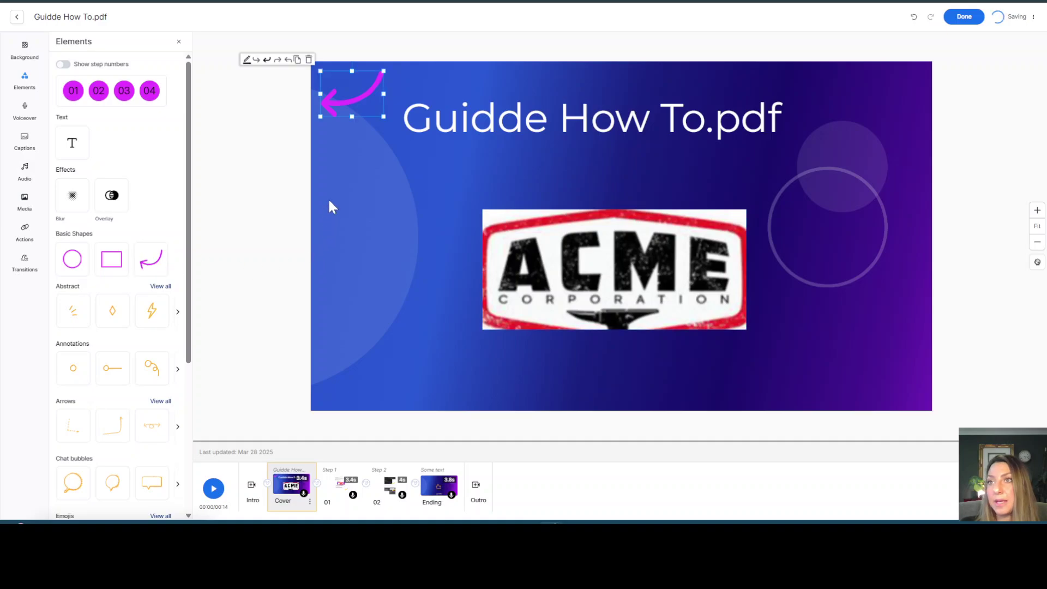
drag(385, 93, 856, 271)
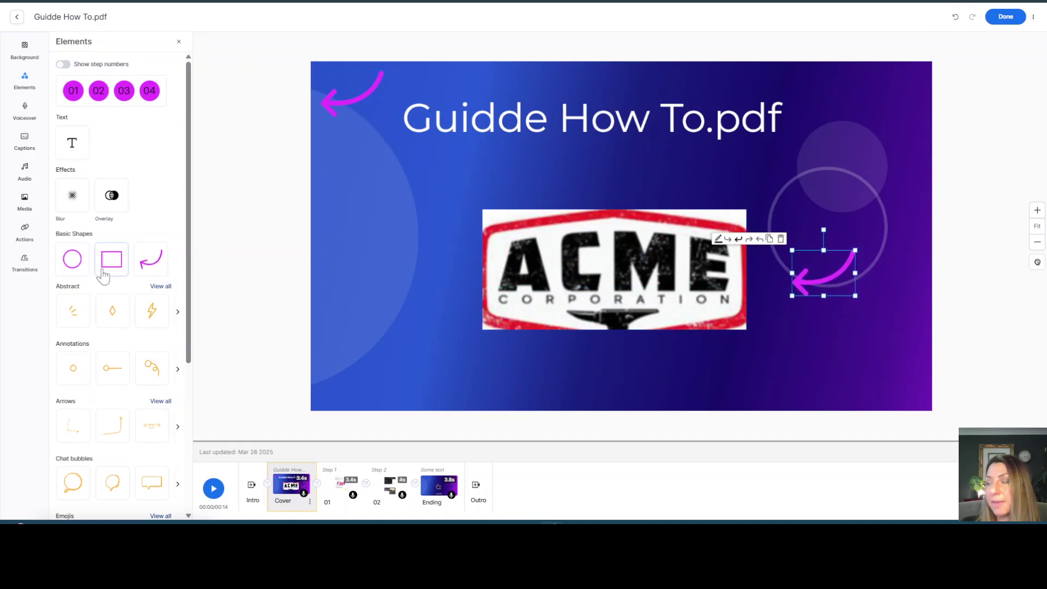
- Add a blur area covering 'To.pdf' in the cover title, then move to the Step 1 scene
scroll(142, 306, down, 4)
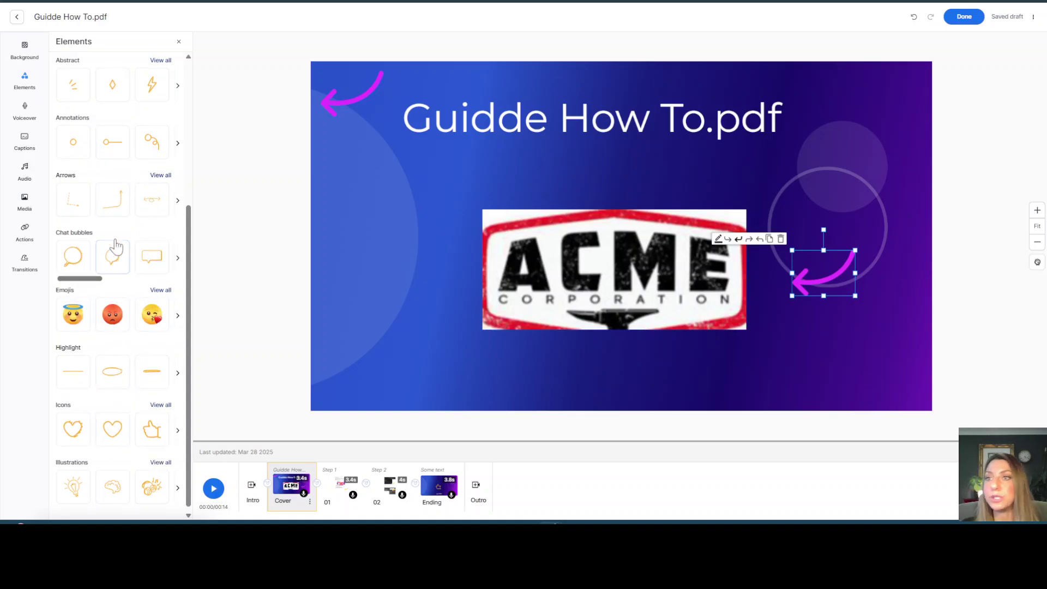
scroll(117, 248, up, 5)
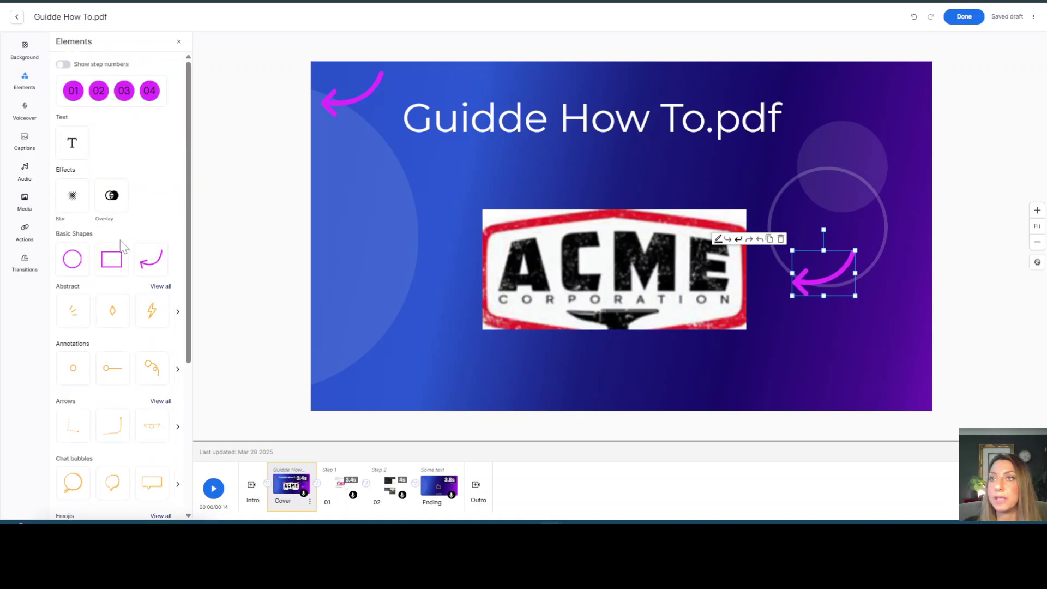
click(74, 196)
drag(350, 100, 562, 114)
drag(600, 152, 683, 146)
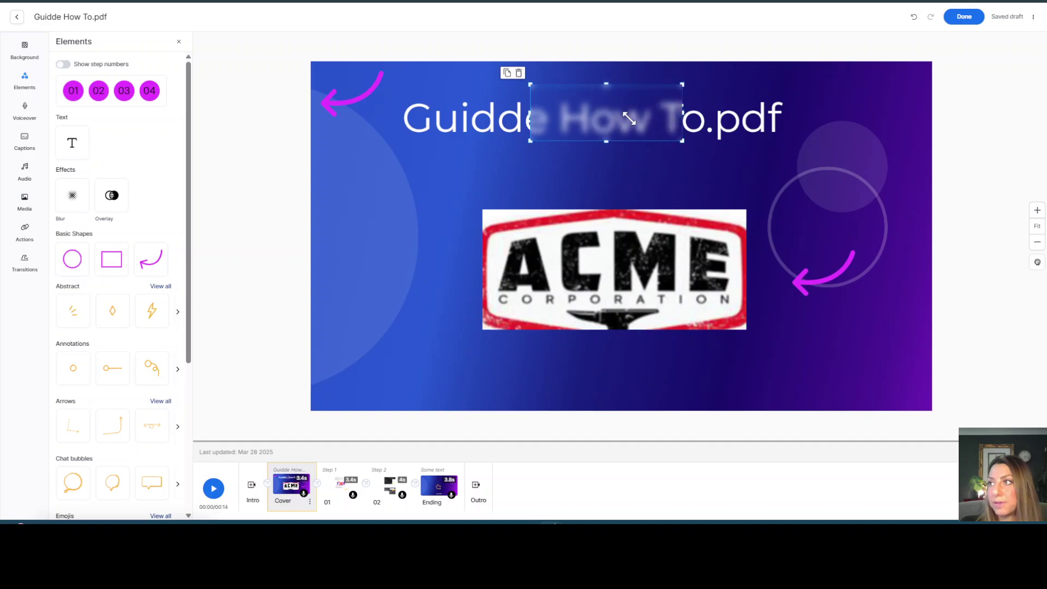
drag(627, 118, 730, 125)
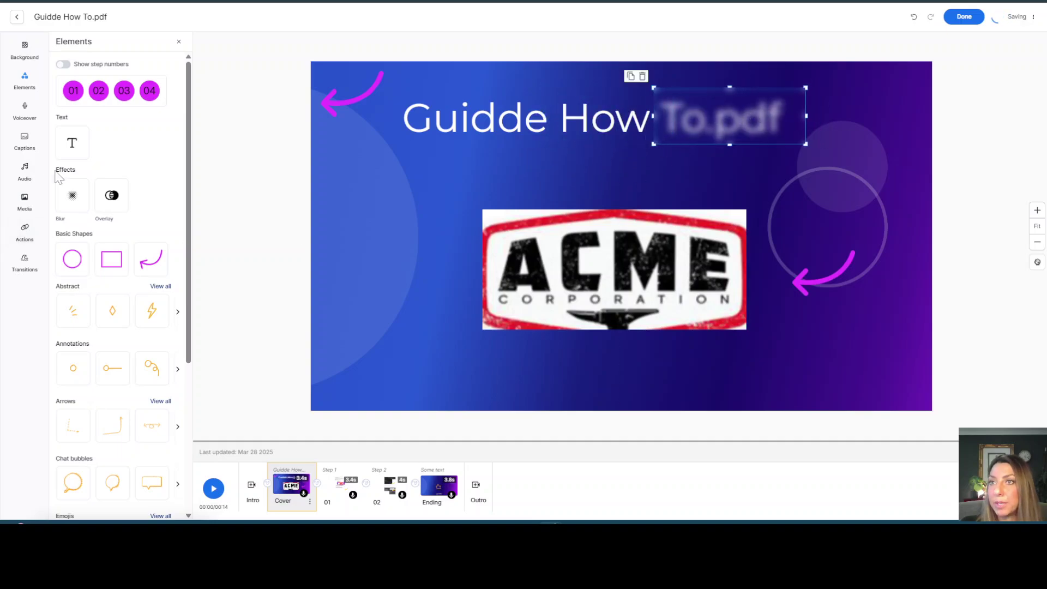
click(334, 504)
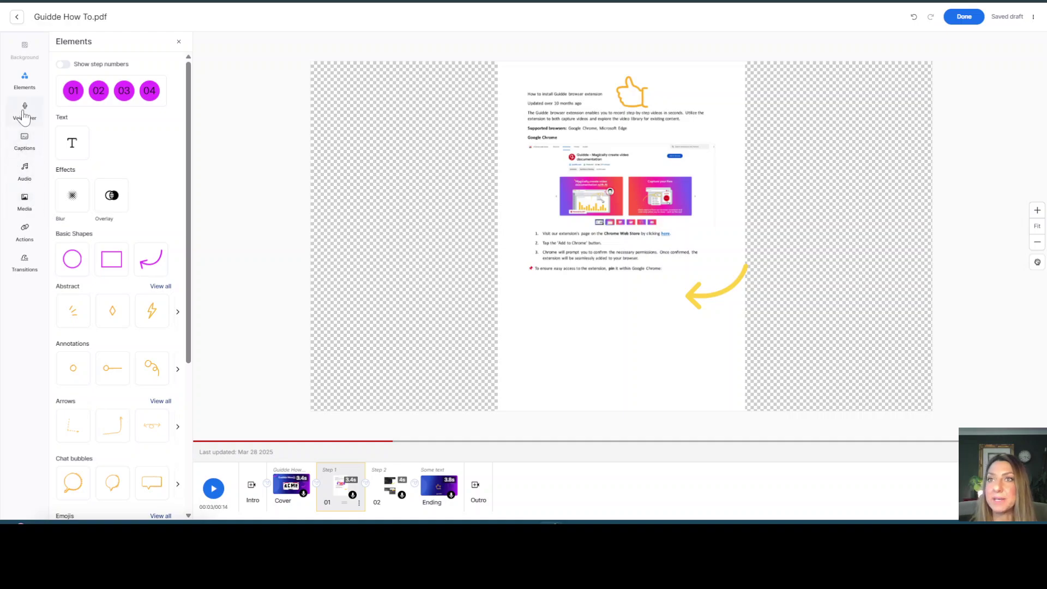
- Review the voiceover scripts and captions, then view the Audio music choices showing Dramatic vibes at 30%
click(36, 127)
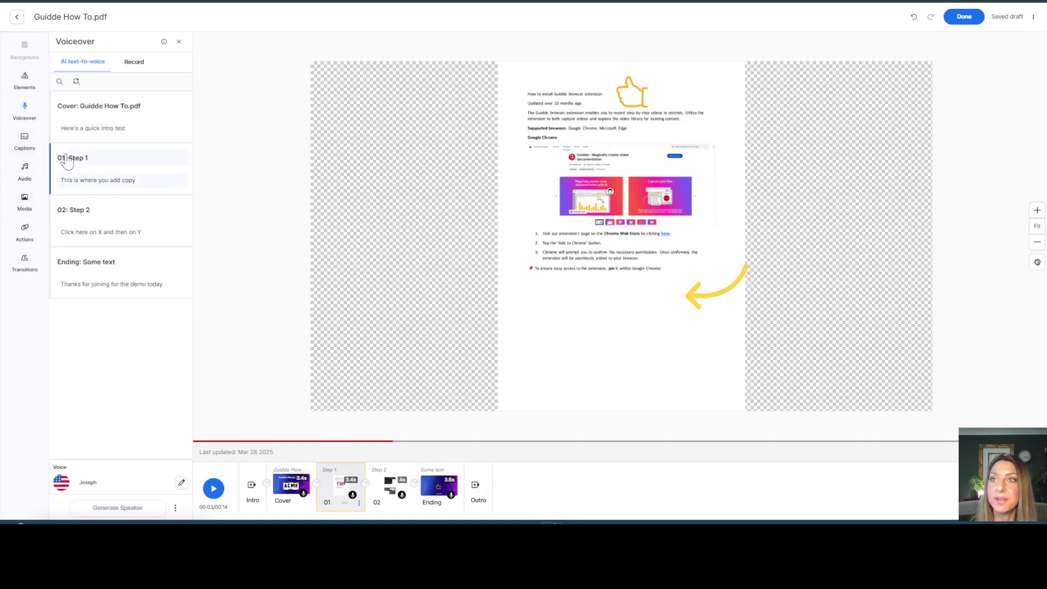
click(27, 146)
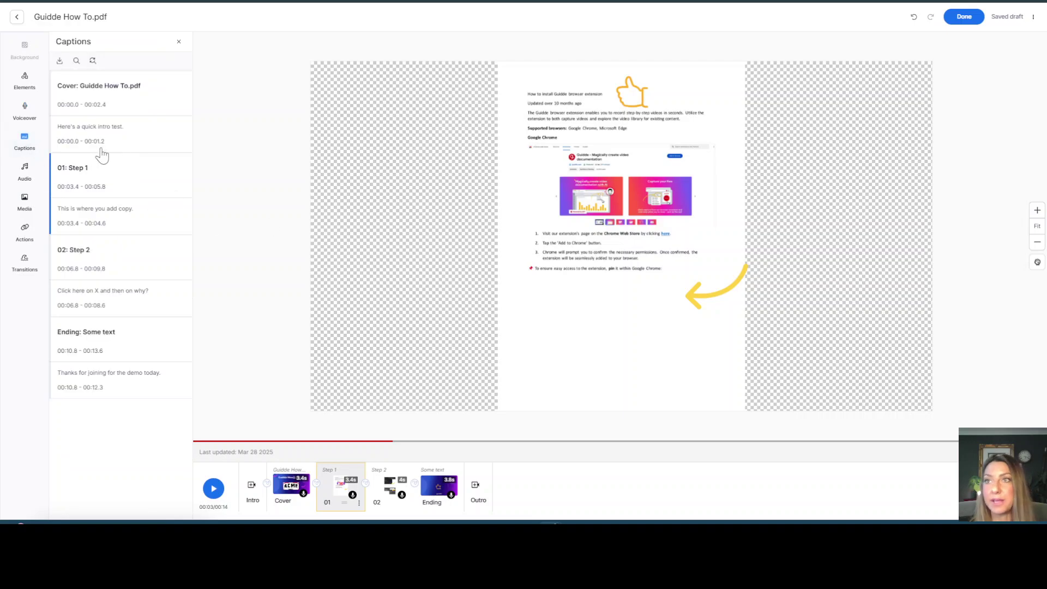
mouse_move(182, 127)
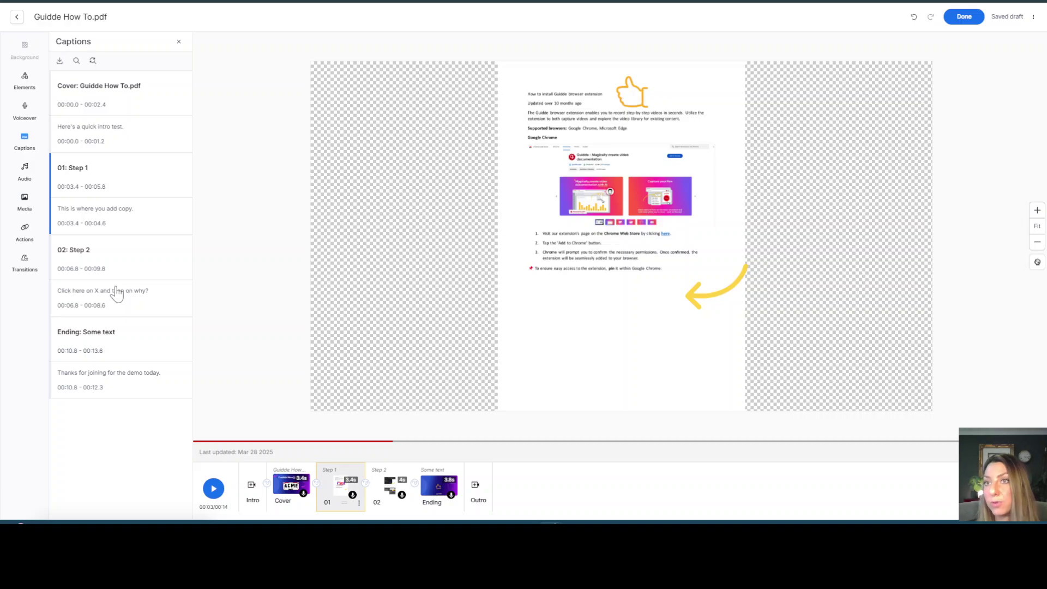
click(34, 180)
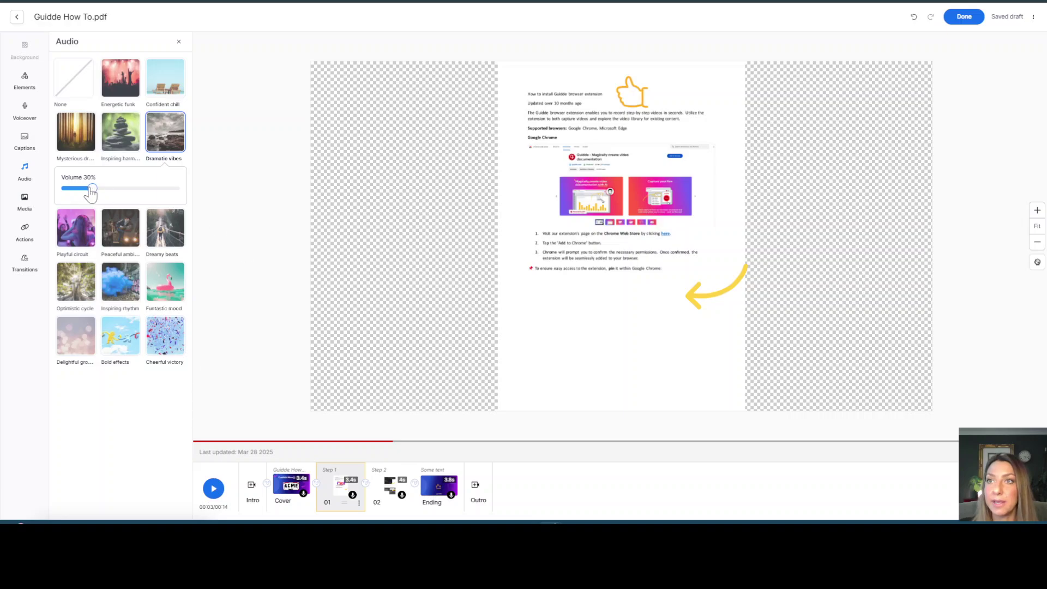
- Raise the Dramatic vibes music volume to 35%, browse Media and Actions, and return to the Cover slide
mouse_move(92, 188)
mouse_down()
mouse_move(128, 191)
mouse_move(100, 193)
mouse_up()
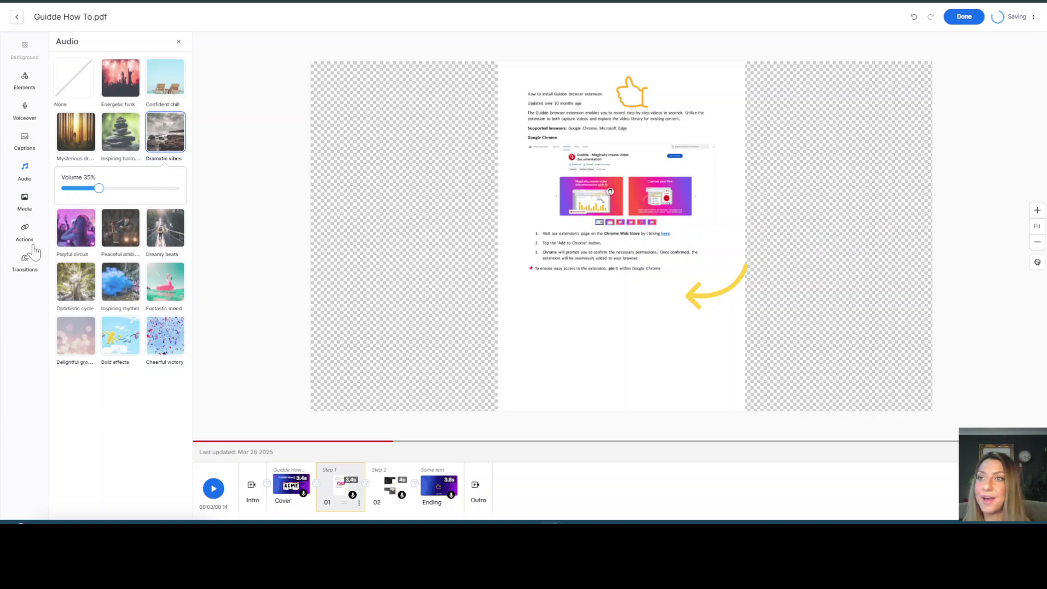
click(25, 201)
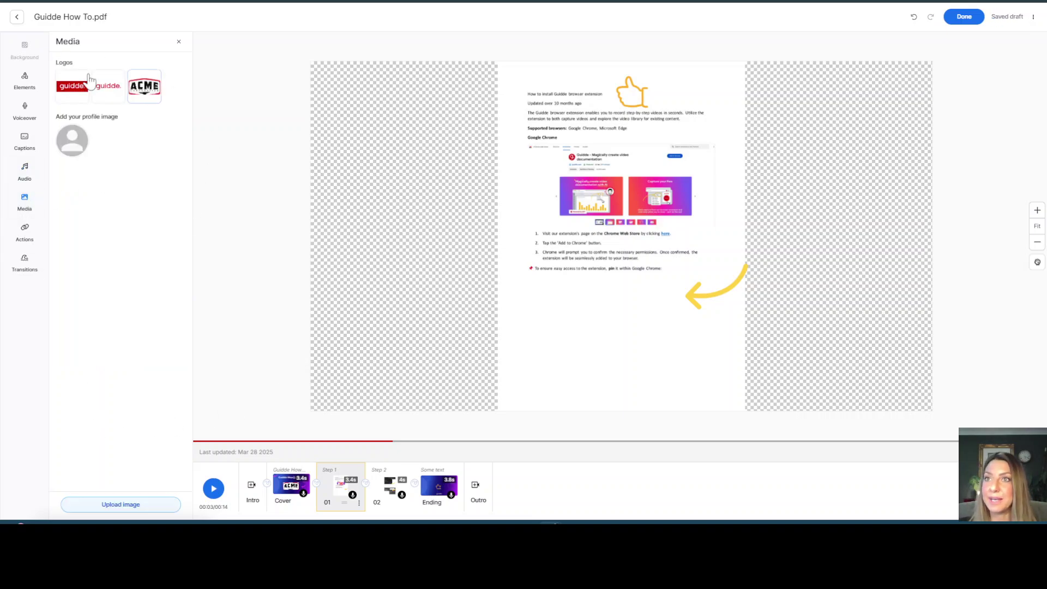
click(26, 234)
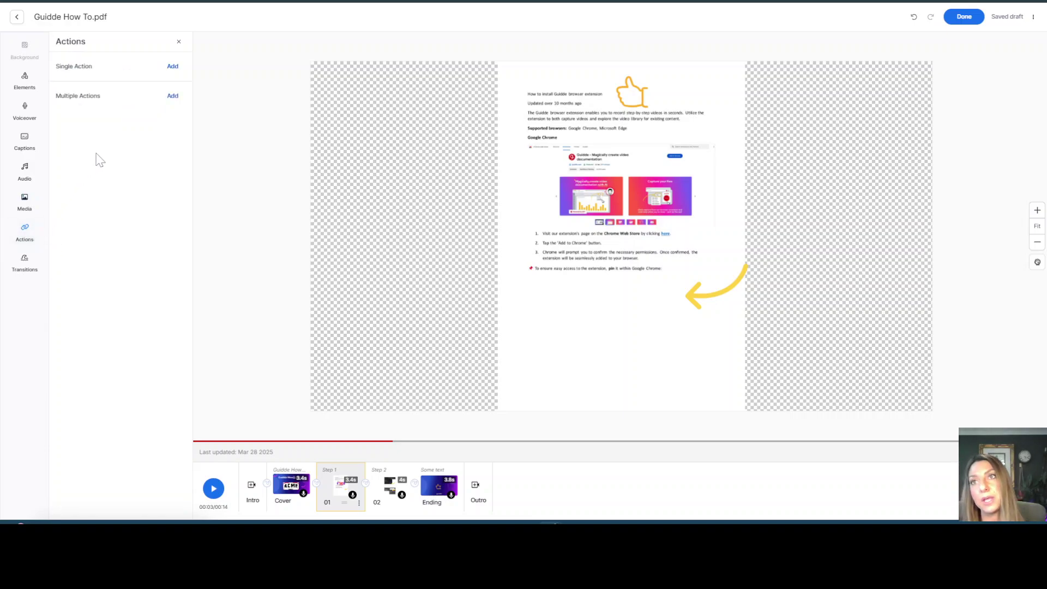
click(289, 492)
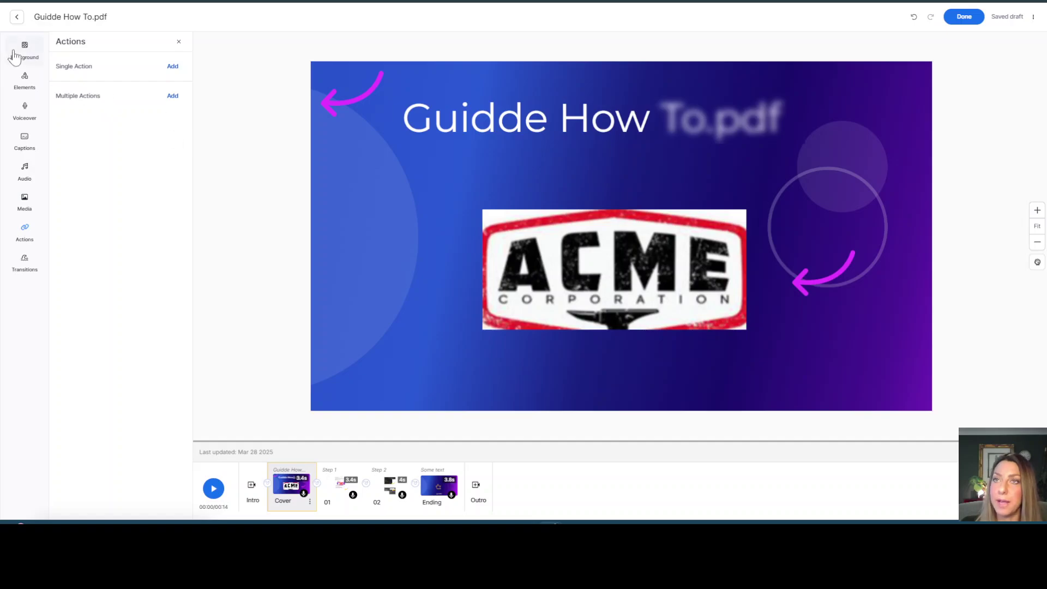
click(26, 80)
scroll(104, 175, down, 5)
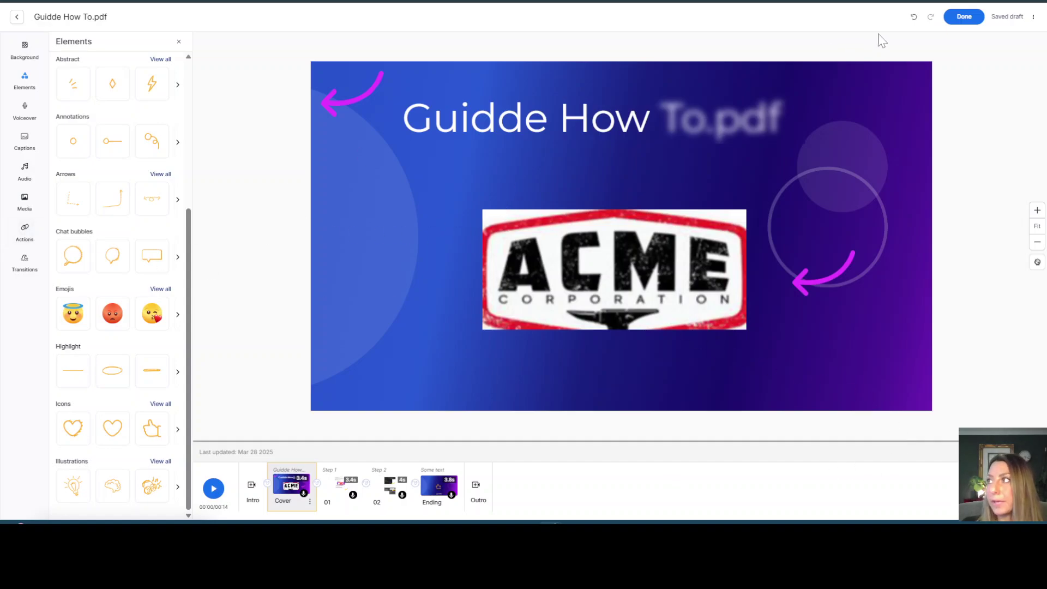
- Finish editing with Done, then browse the Share dialog's Track, Export and Smart Copy tabs
click(966, 18)
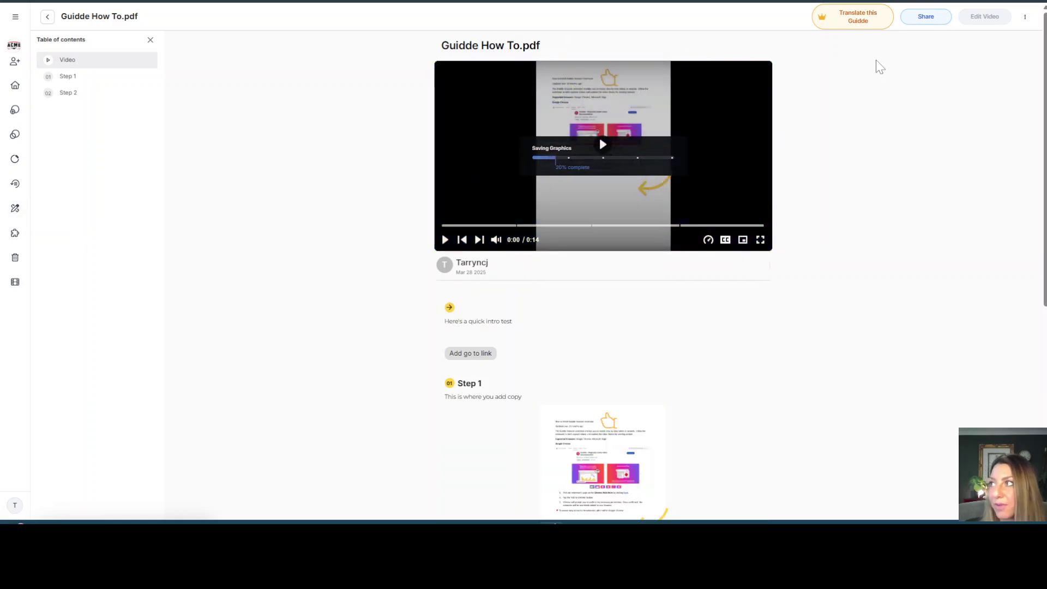
click(925, 17)
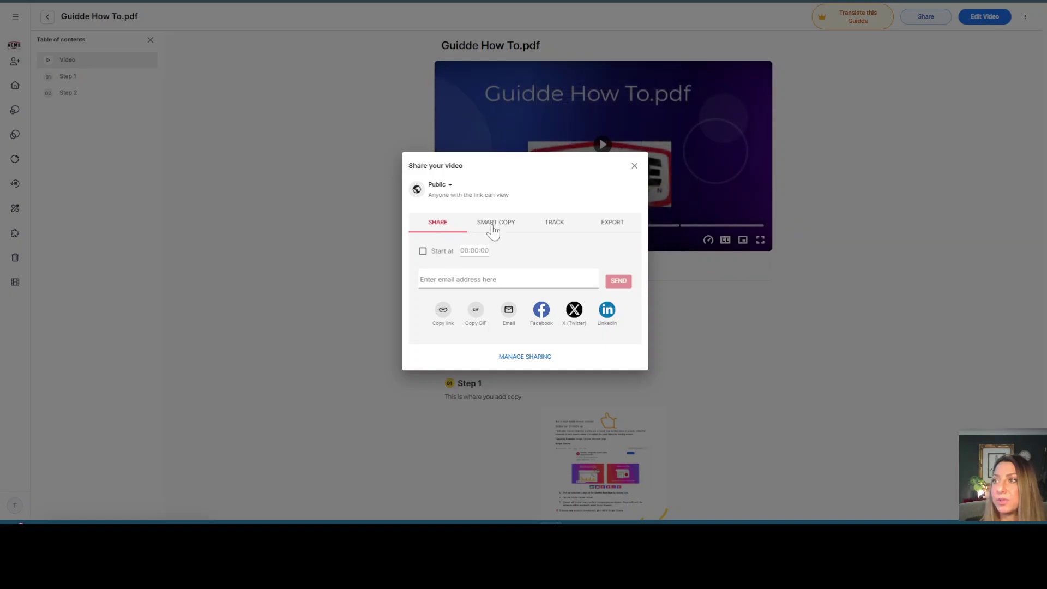
click(550, 224)
click(602, 225)
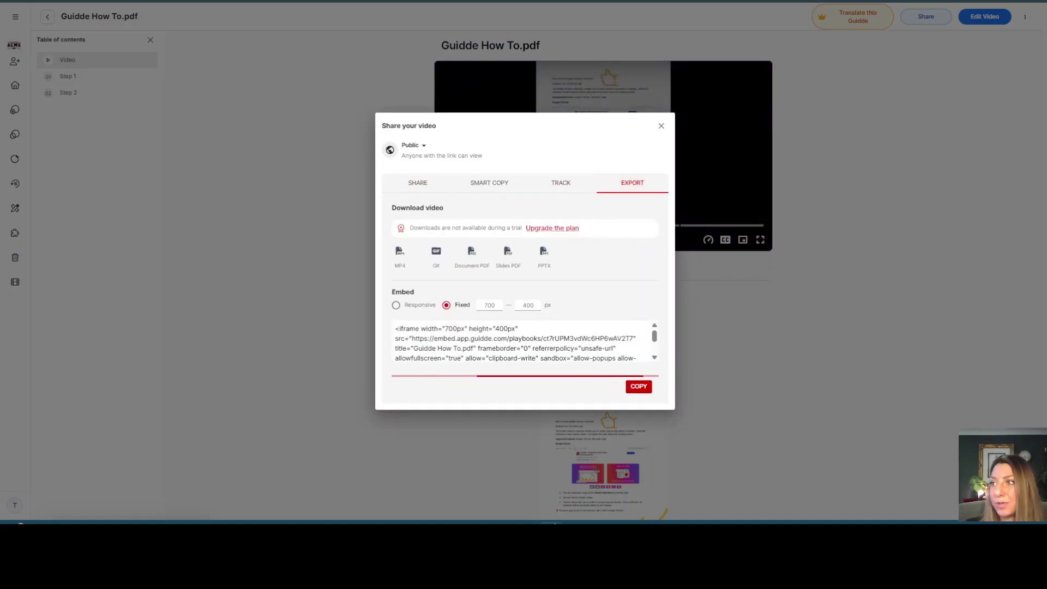
click(489, 183)
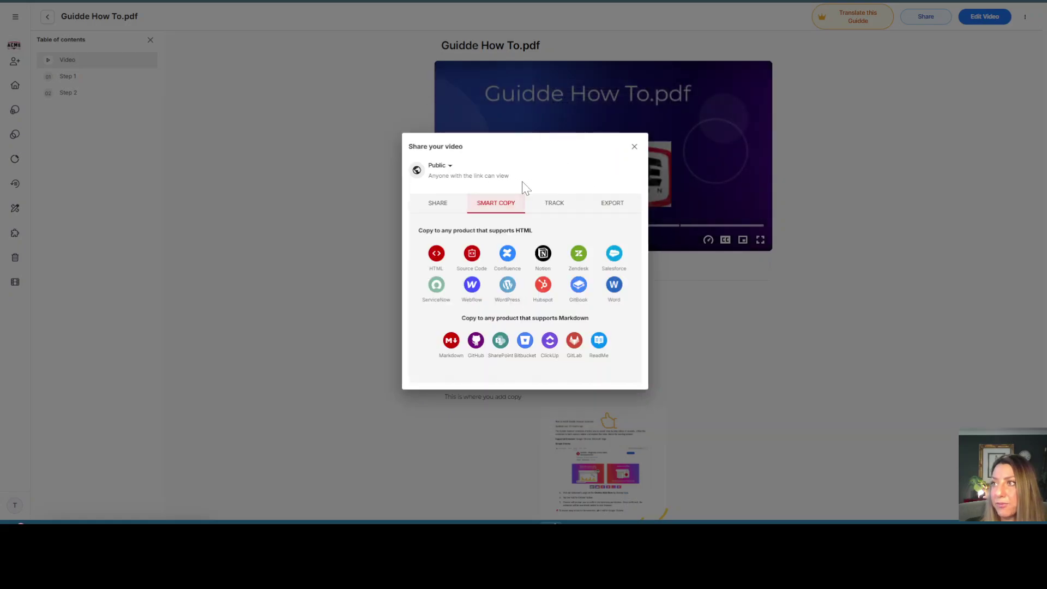
click(550, 203)
click(608, 229)
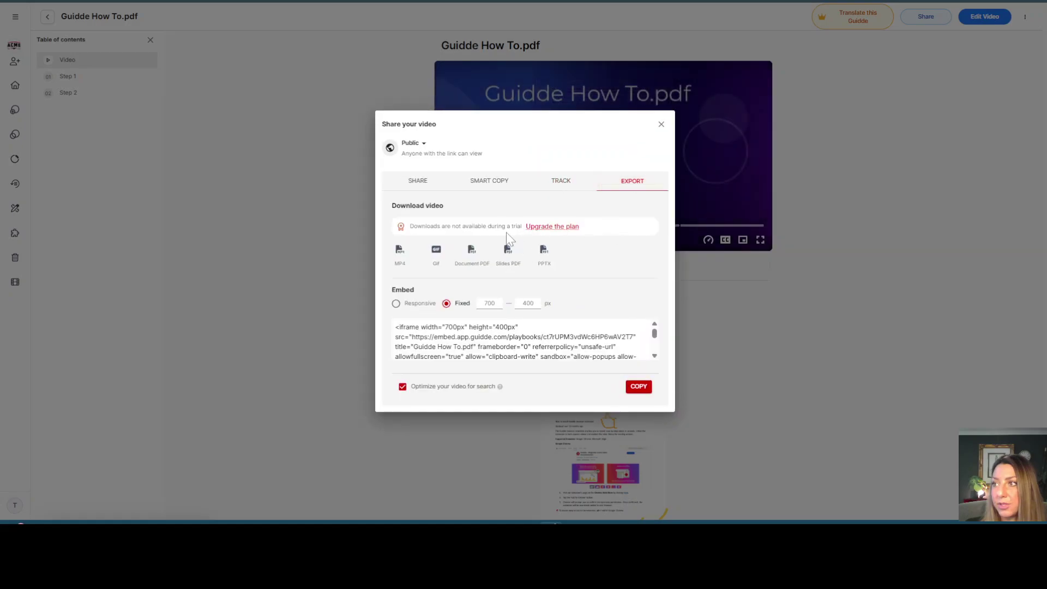
click(436, 188)
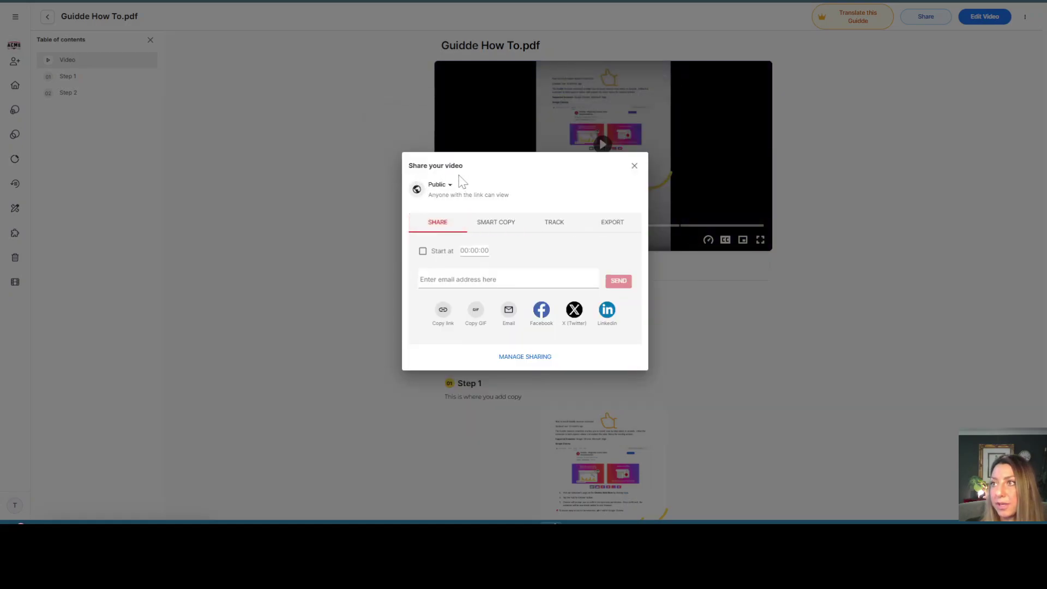
- Keep the guide's access set to Public and close the share dialog
click(445, 186)
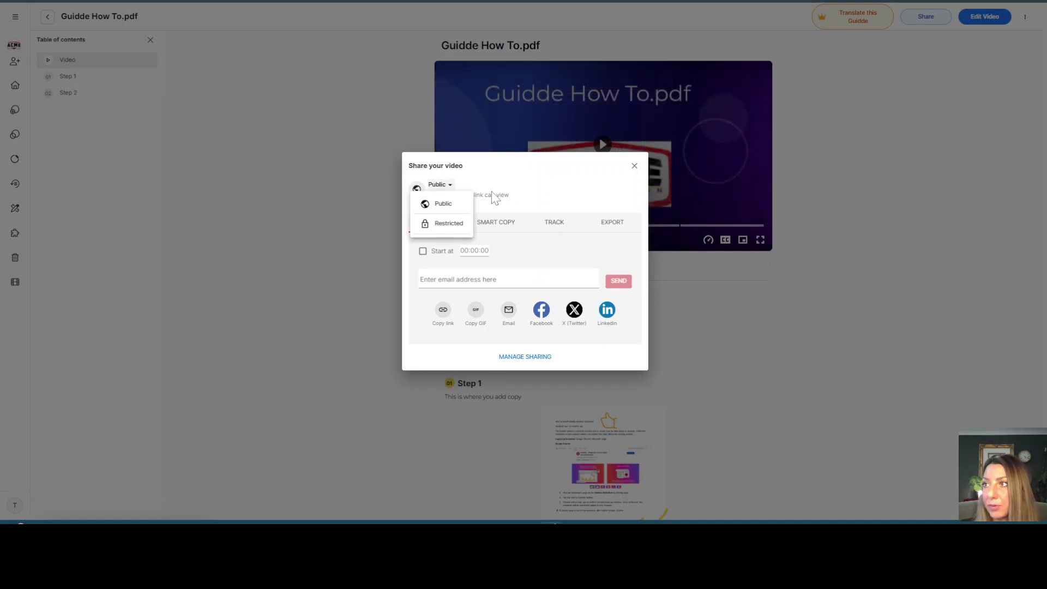
click(454, 209)
click(634, 166)
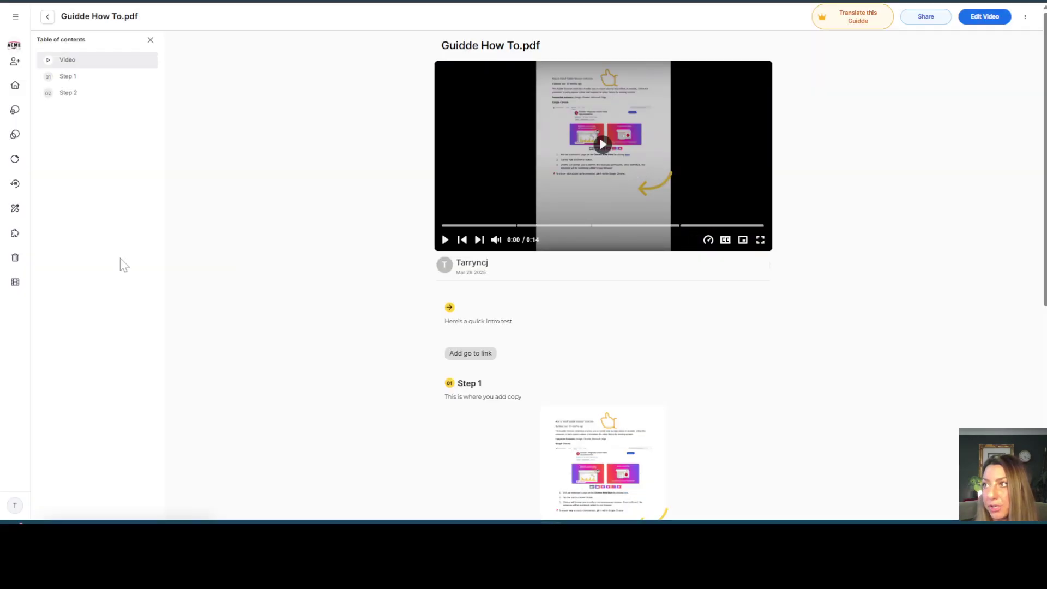
- Go back to the home dashboard, where Guidde How To.pdf heads the three guides
click(14, 87)
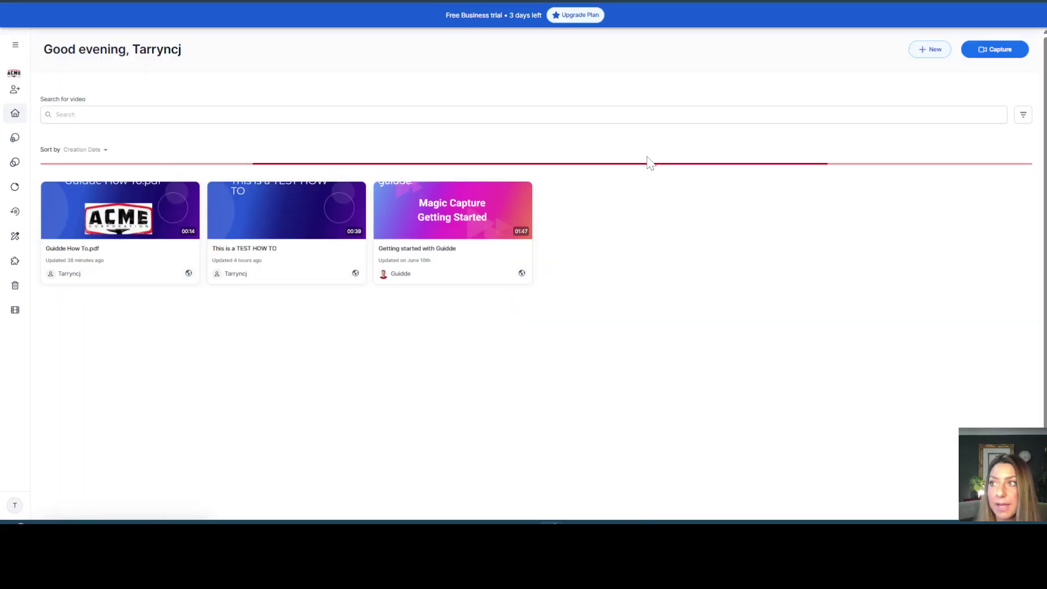